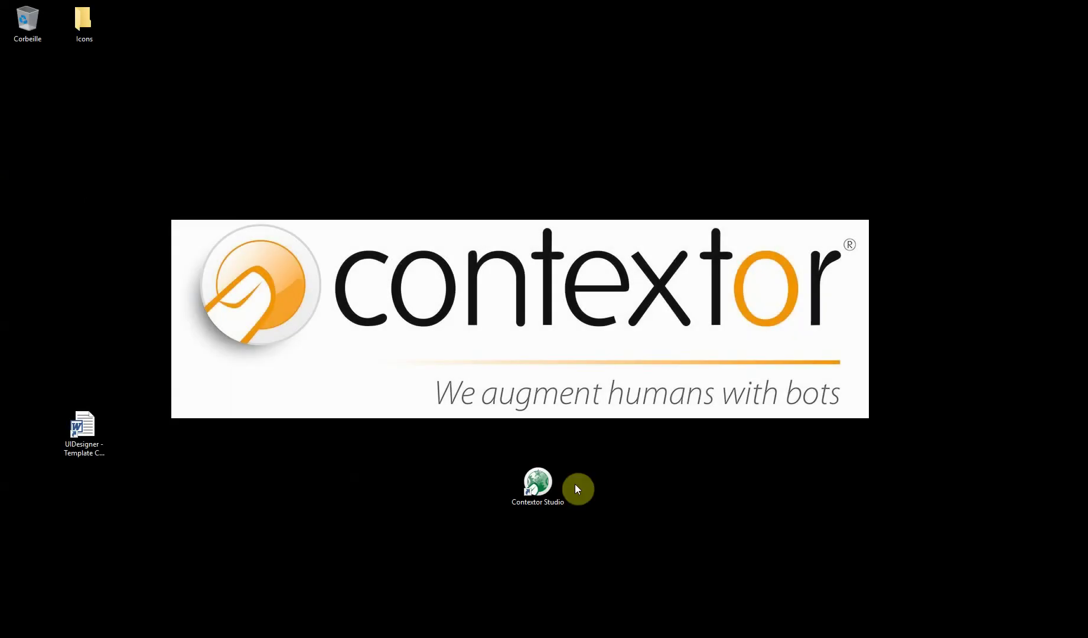
# - Launch Contextor Studio and start a new Form2Word project titled 'Copy Form to Word document' with client Contextor
pyautogui.click(537, 484)
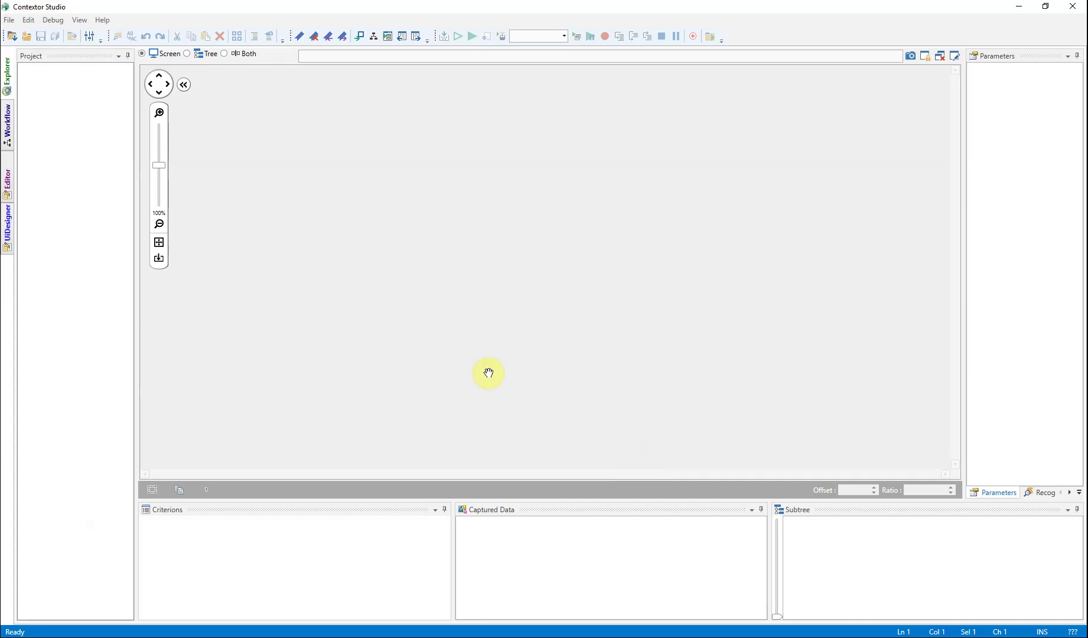
pyautogui.click(26, 36)
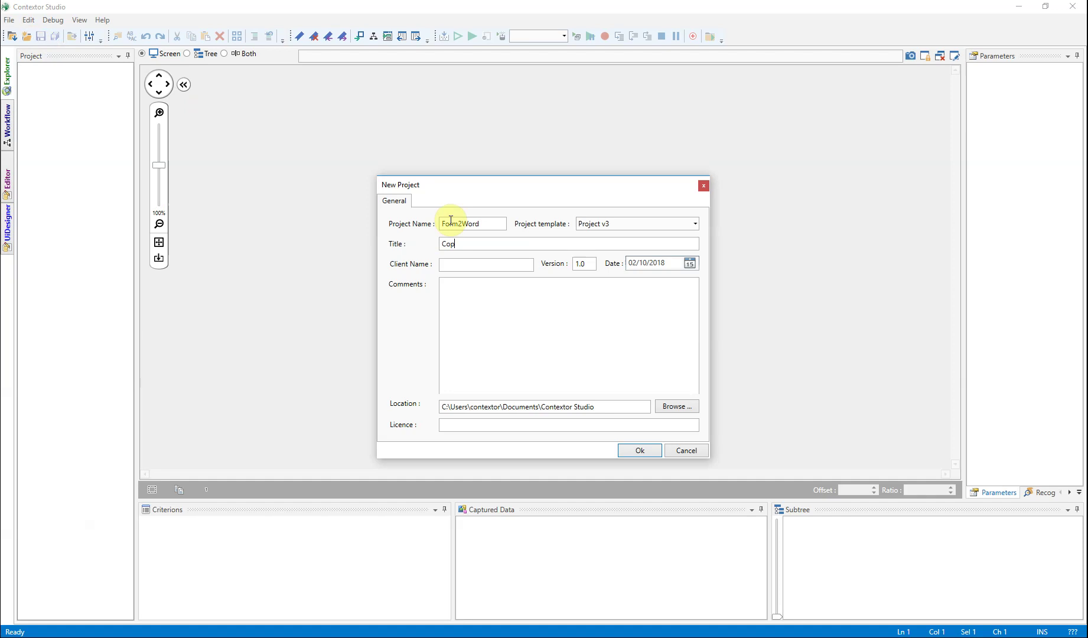
pyautogui.write('ent')
pyautogui.click(494, 265)
pyautogui.write('Contextor')
# - Set the project location to the UI Designer folder under Synology CloudStation and create the project
pyautogui.click(665, 407)
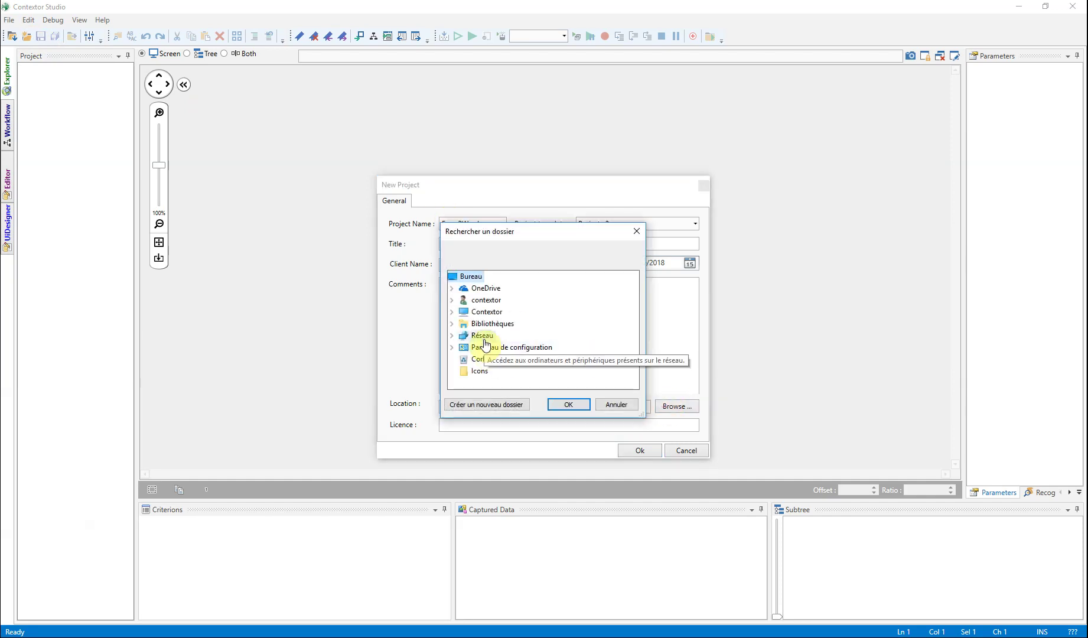
pyautogui.doubleClick(486, 328)
pyautogui.doubleClick(483, 337)
pyautogui.scroll(-1, 514, 338)
pyautogui.doubleClick(514, 338)
pyautogui.doubleClick(505, 286)
pyautogui.doubleClick(518, 306)
pyautogui.scroll(-1, 530, 364)
pyautogui.click(530, 363)
pyautogui.click(568, 404)
pyautogui.click(639, 450)
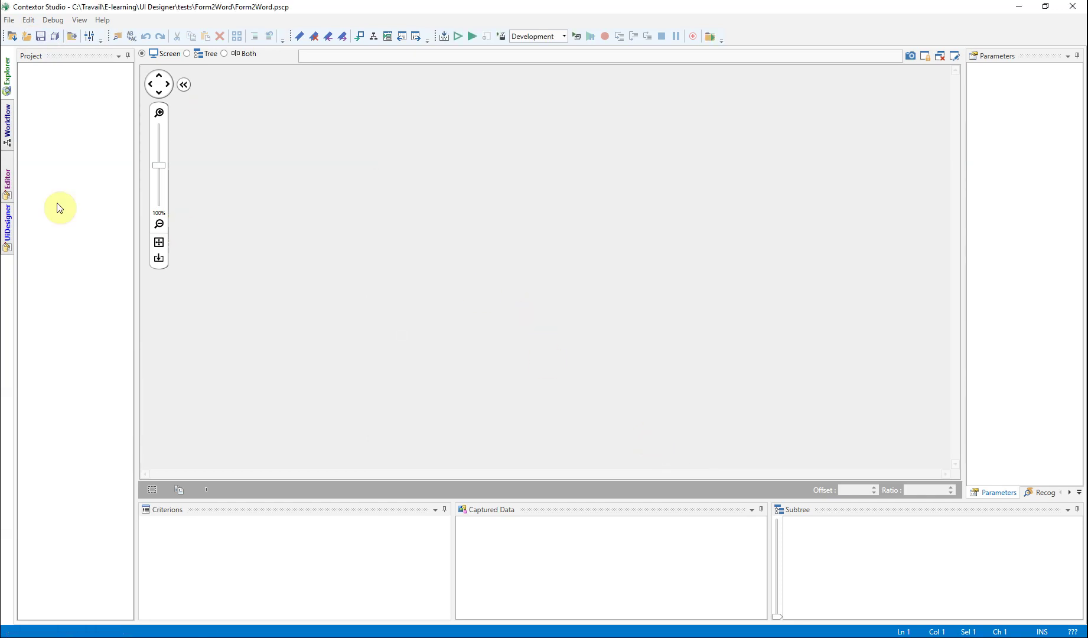
# - In the UI designer, add an empty popup named Form2Word under POPUPS
pyautogui.click(7, 214)
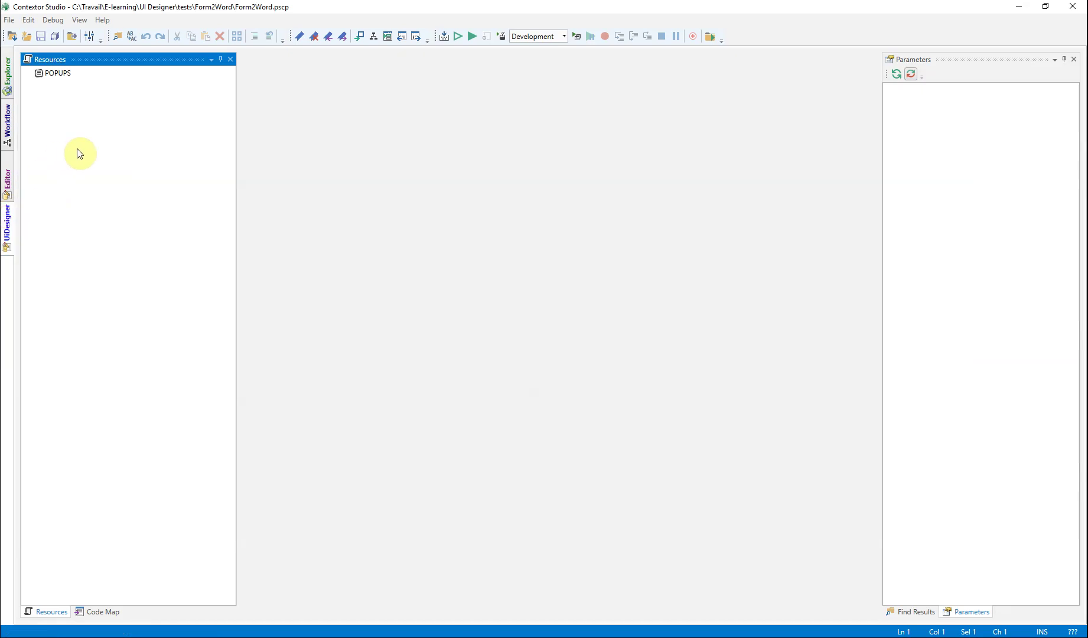
pyautogui.click(63, 73)
pyautogui.rightClick(63, 72)
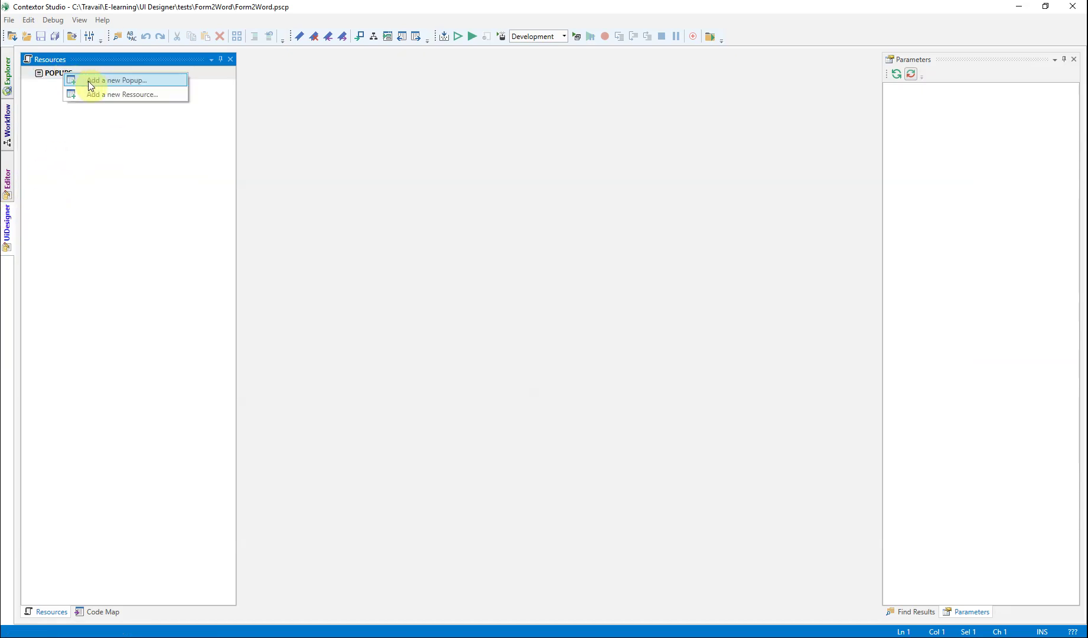
pyautogui.click(160, 80)
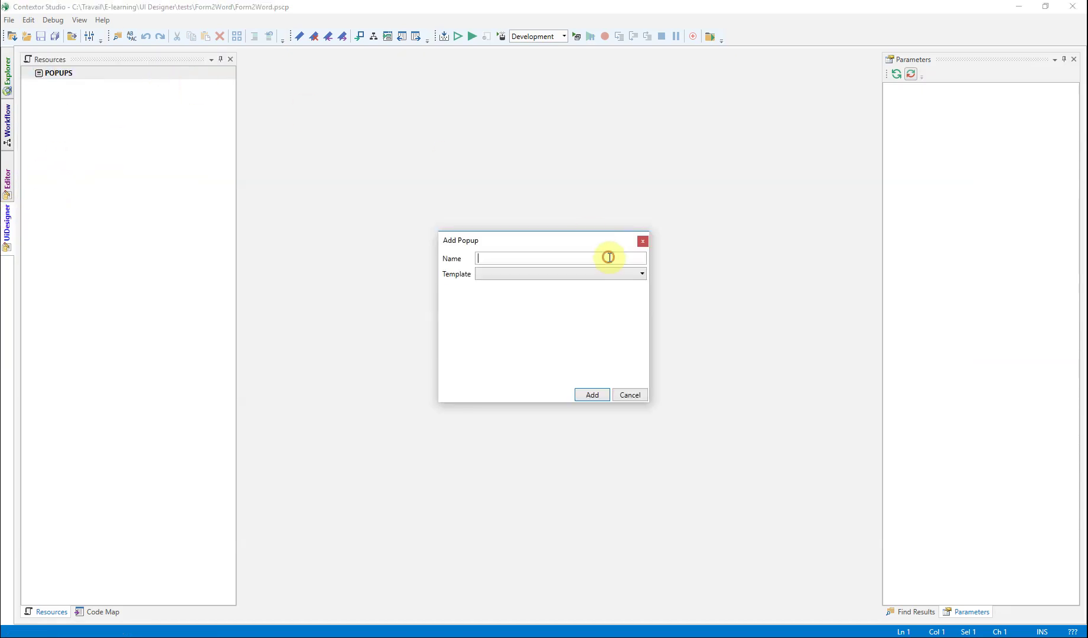
pyautogui.write('Form2Word')
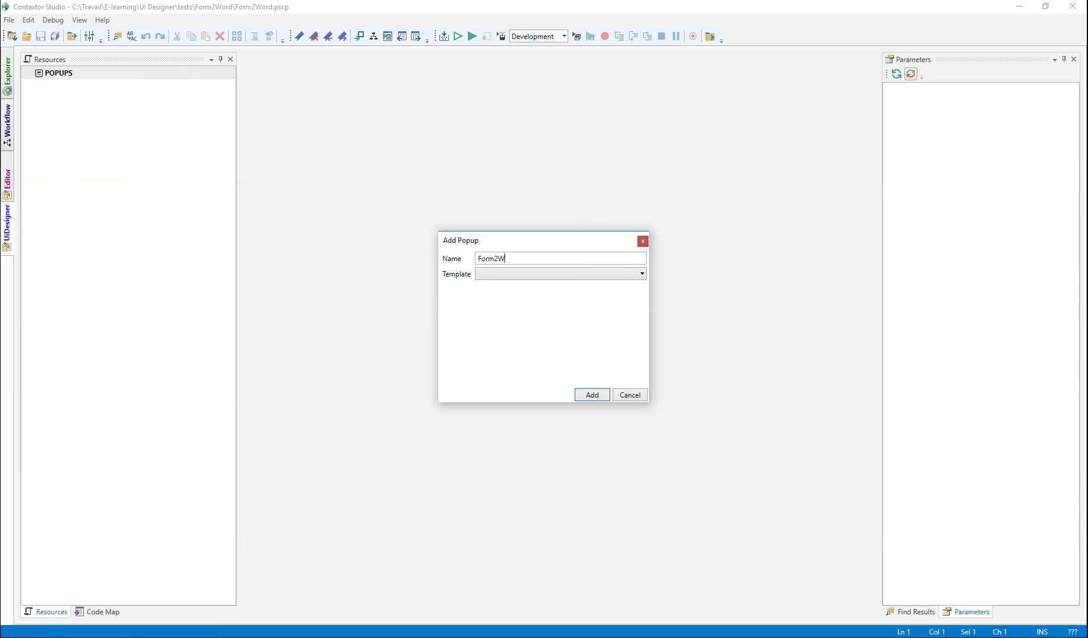
pyautogui.click(611, 274)
pyautogui.click(600, 310)
pyautogui.click(603, 394)
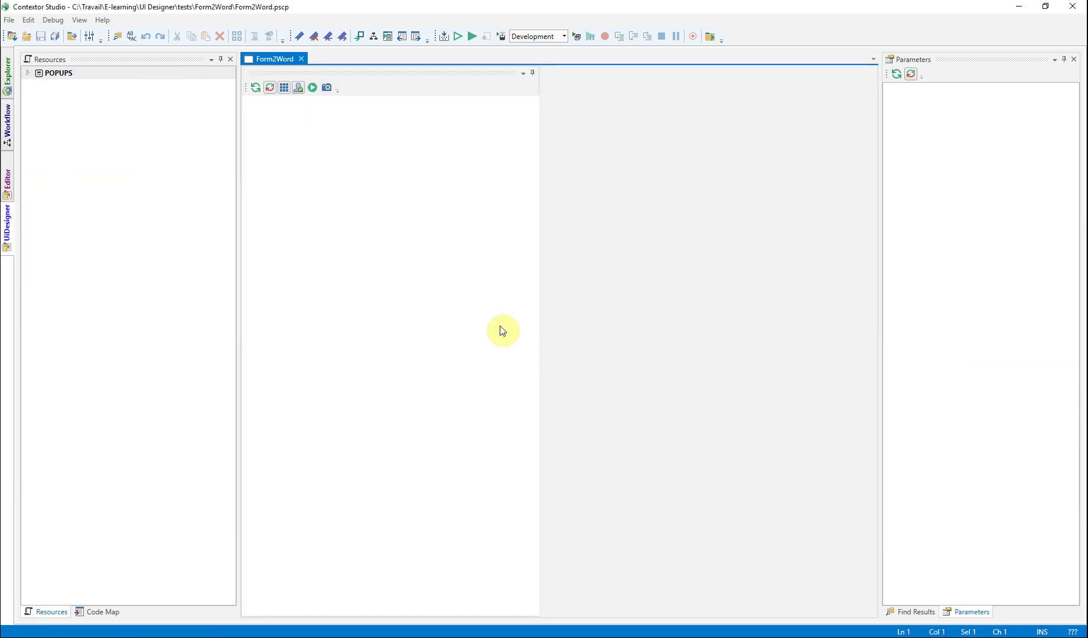
# - Open the popup's settings.js and insert a grid container, container1, on the canvas
pyautogui.click(28, 72)
pyautogui.click(38, 85)
pyautogui.doubleClick(82, 136)
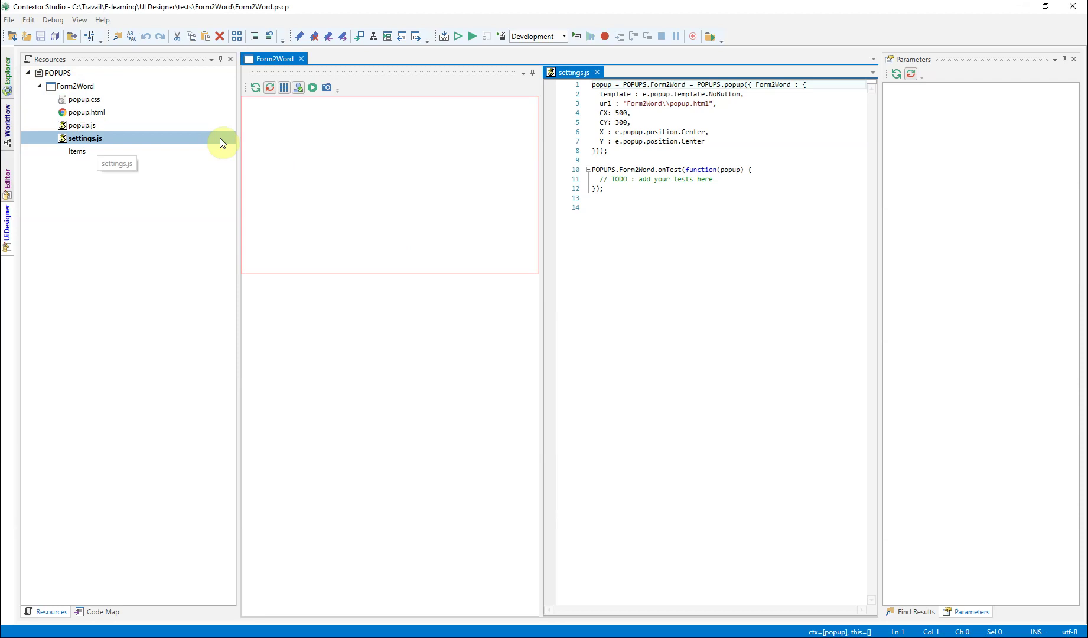
pyautogui.rightClick(362, 151)
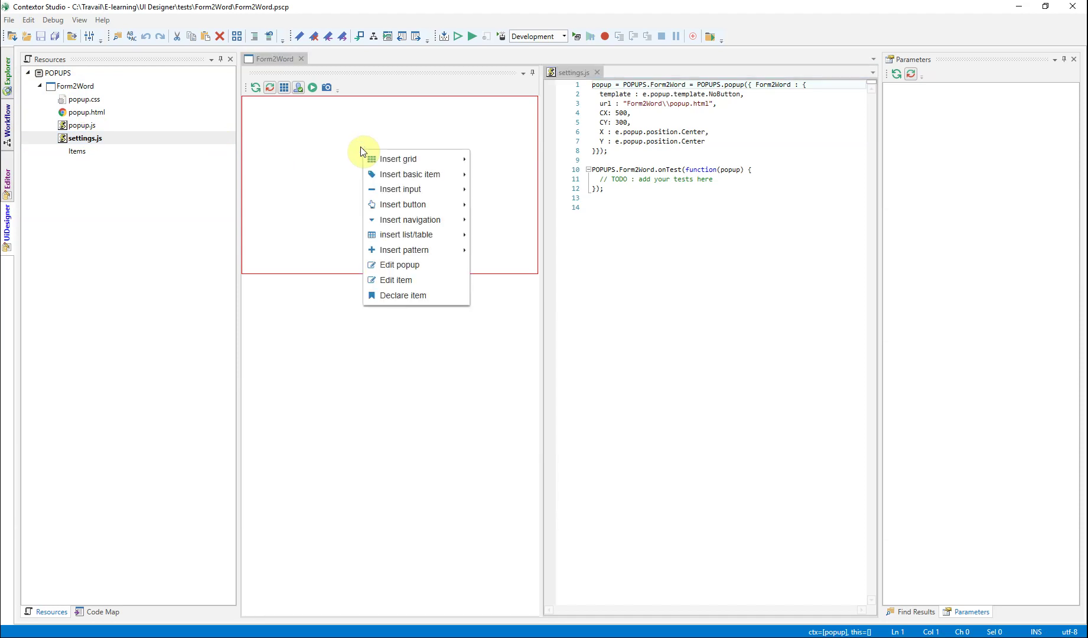
pyautogui.moveTo(366, 161)
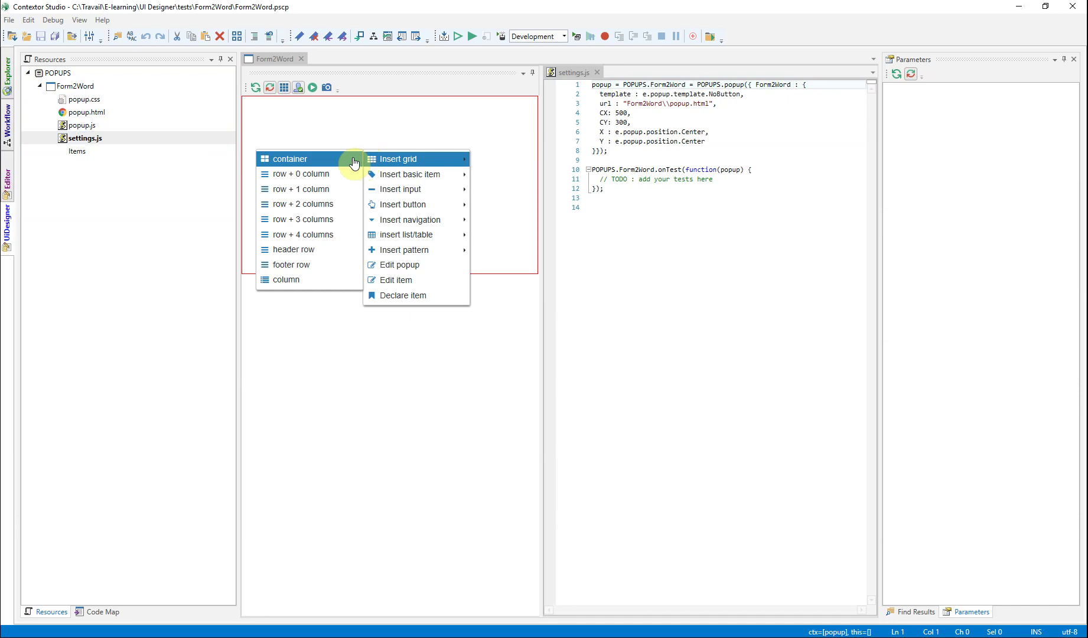
pyautogui.click(346, 162)
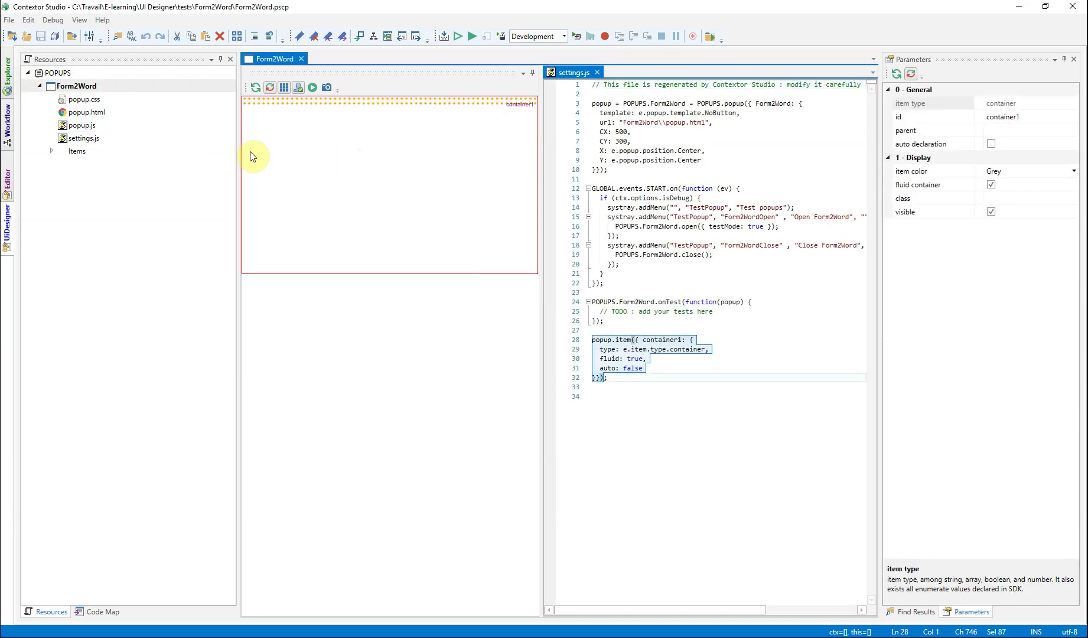
pyautogui.click(52, 151)
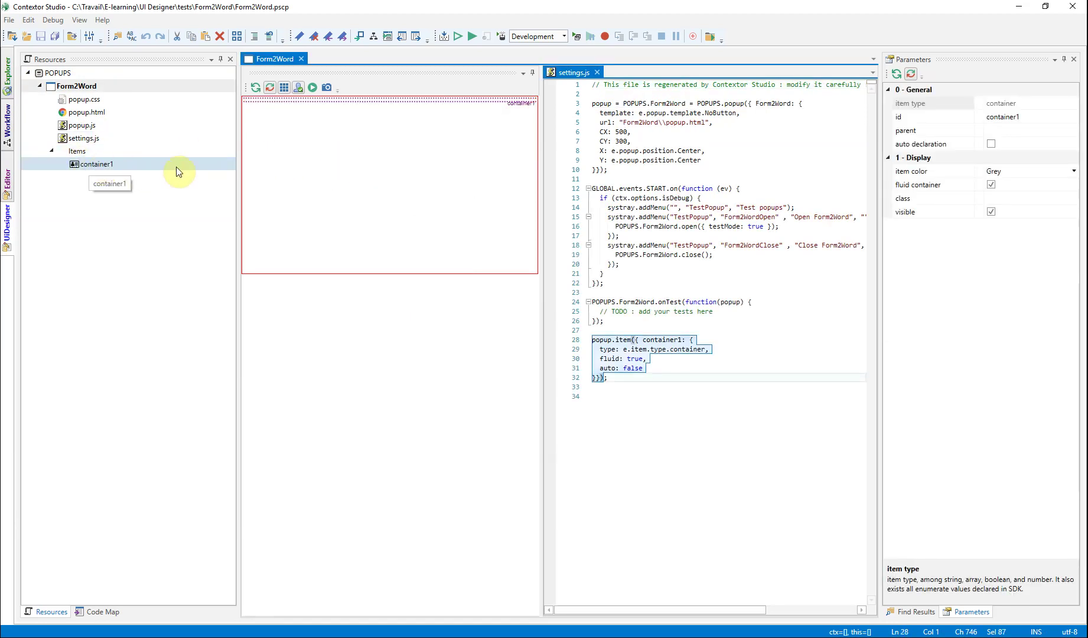
# - Insert callout1 titled 'Please fill contact information' and move it inside container1
pyautogui.rightClick(389, 177)
pyautogui.moveTo(400, 203)
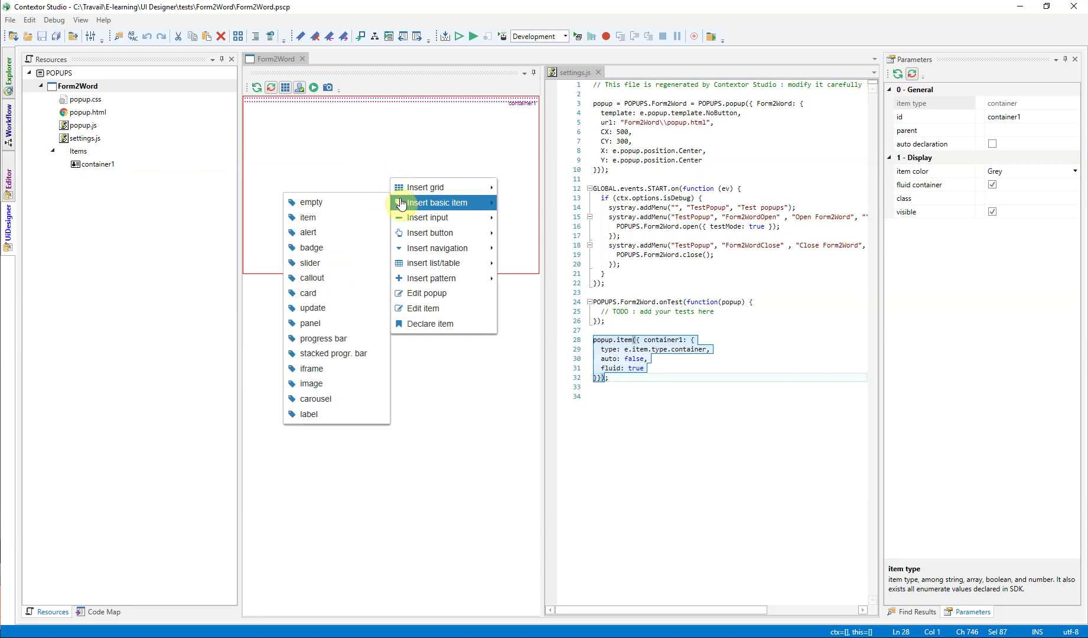
pyautogui.click(359, 277)
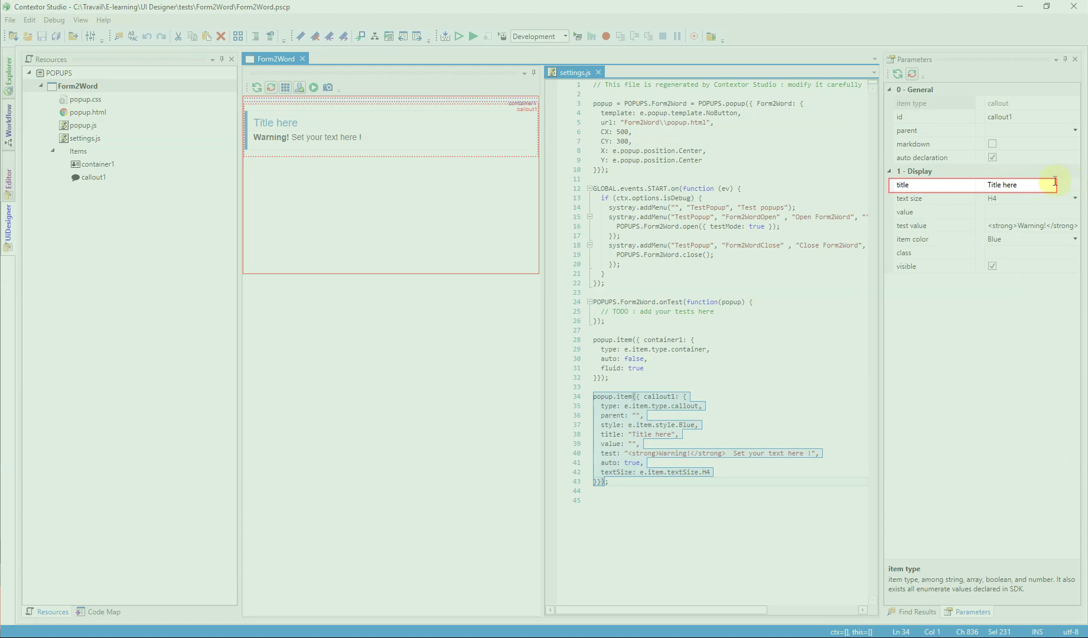
pyautogui.moveTo(1045, 181); pyautogui.dragTo(982, 188)
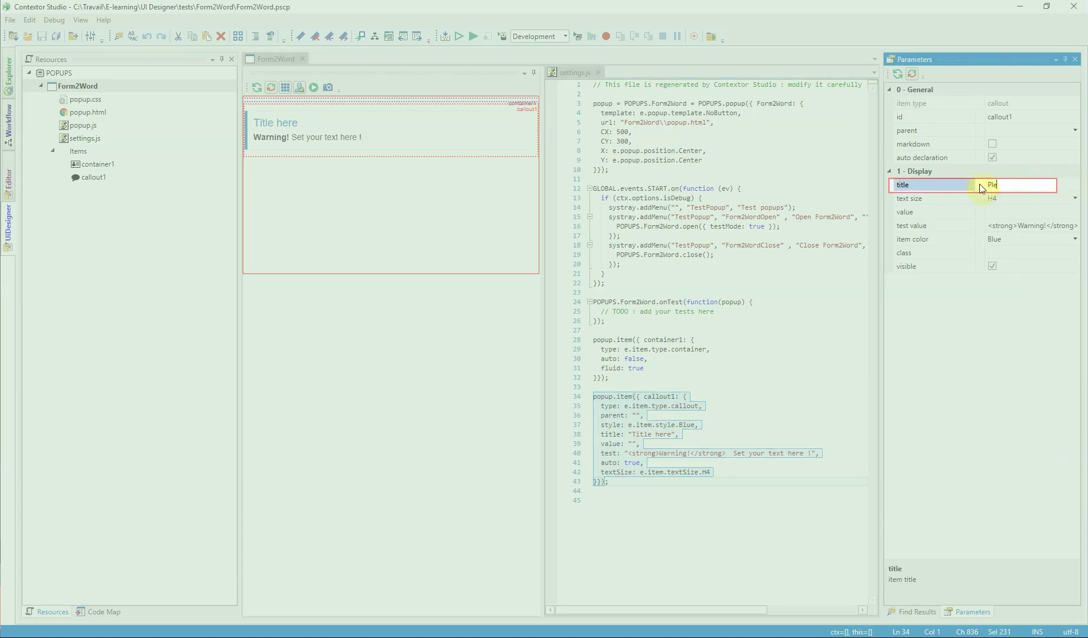
pyautogui.write('Please fill contact information')
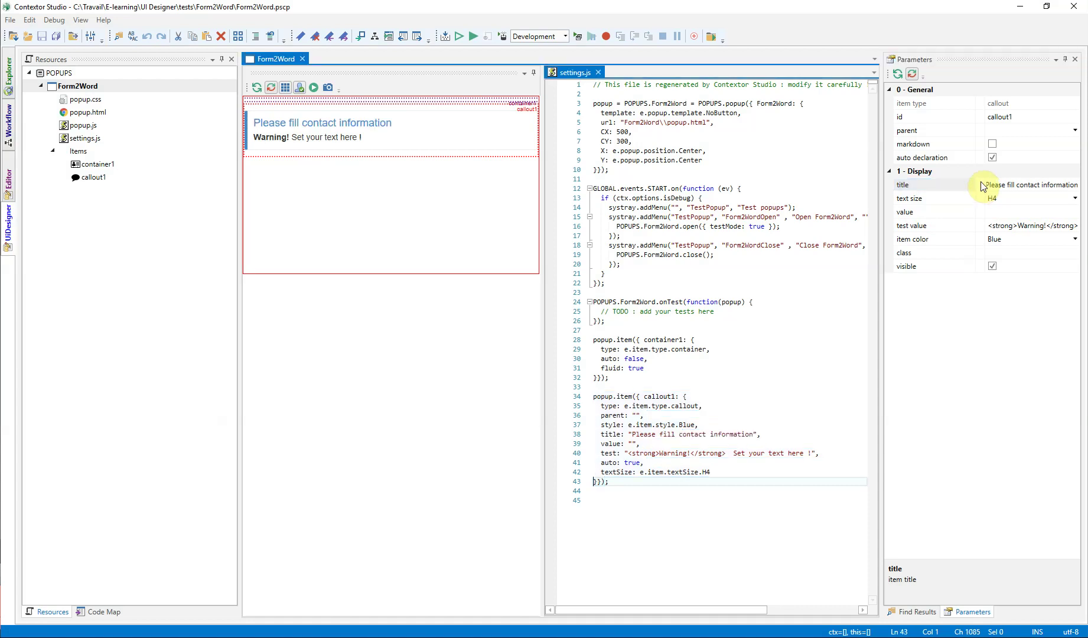
pyautogui.click(496, 189)
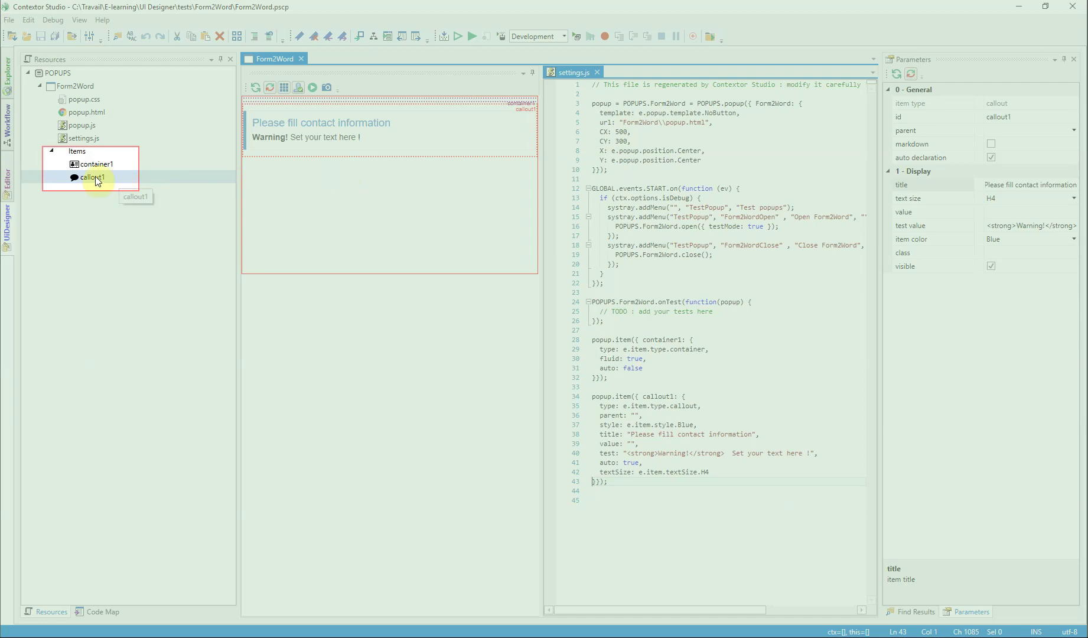
pyautogui.moveTo(93, 176); pyautogui.dragTo(95, 165)
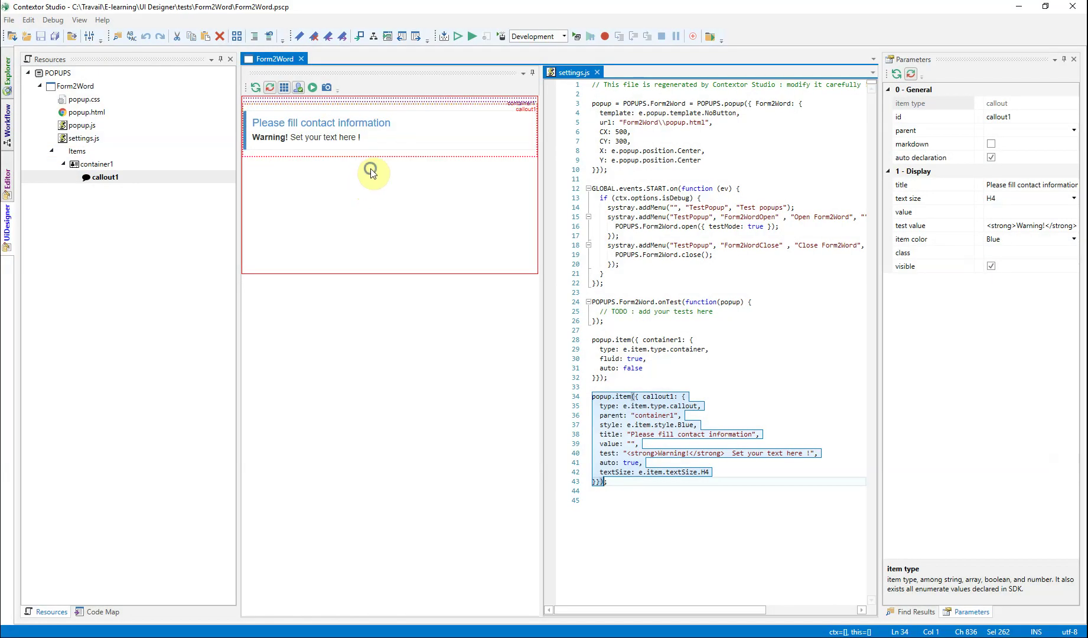
# - Insert a text input below the callout with test value John and label 'Firstname:'
pyautogui.rightClick(370, 170)
pyautogui.moveTo(386, 201)
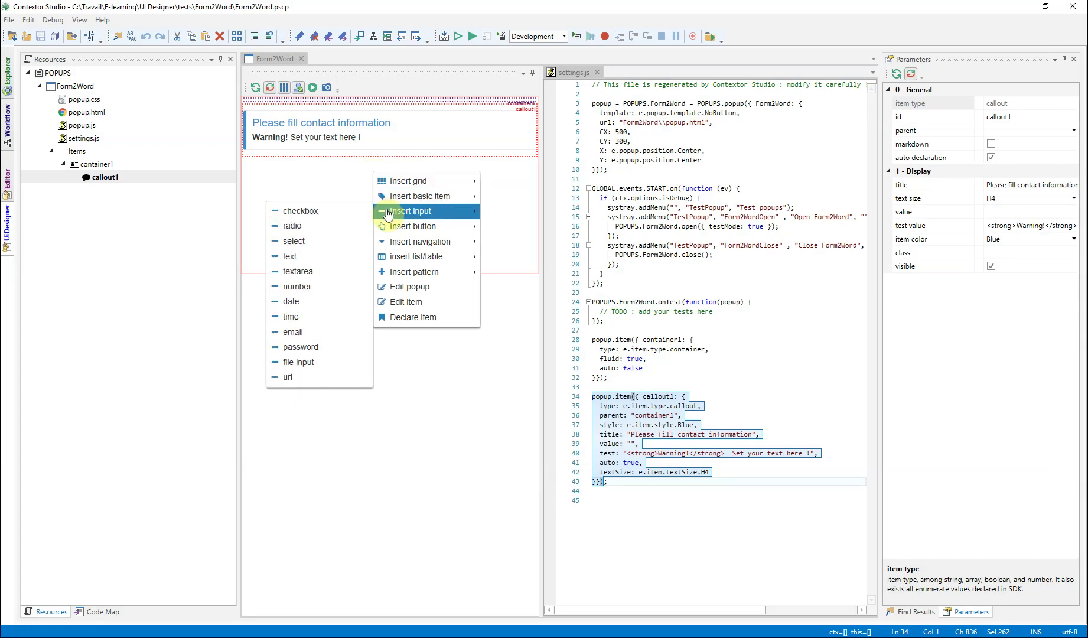
pyautogui.click(329, 257)
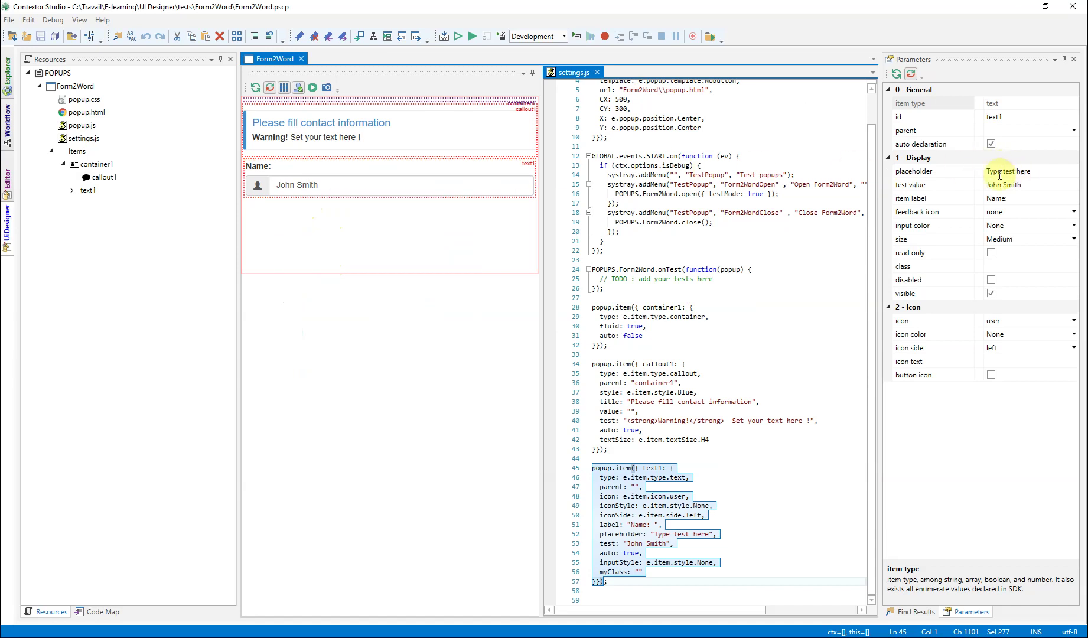
pyautogui.moveTo(1002, 184); pyautogui.dragTo(1072, 186)
pyautogui.click(1022, 198)
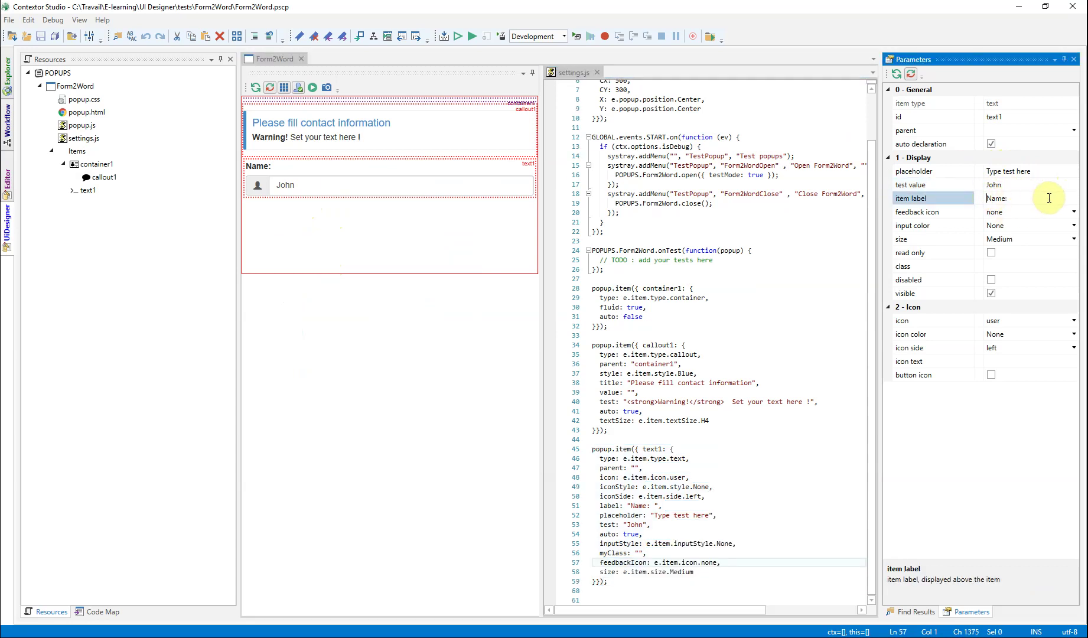
pyautogui.write('Firstn')
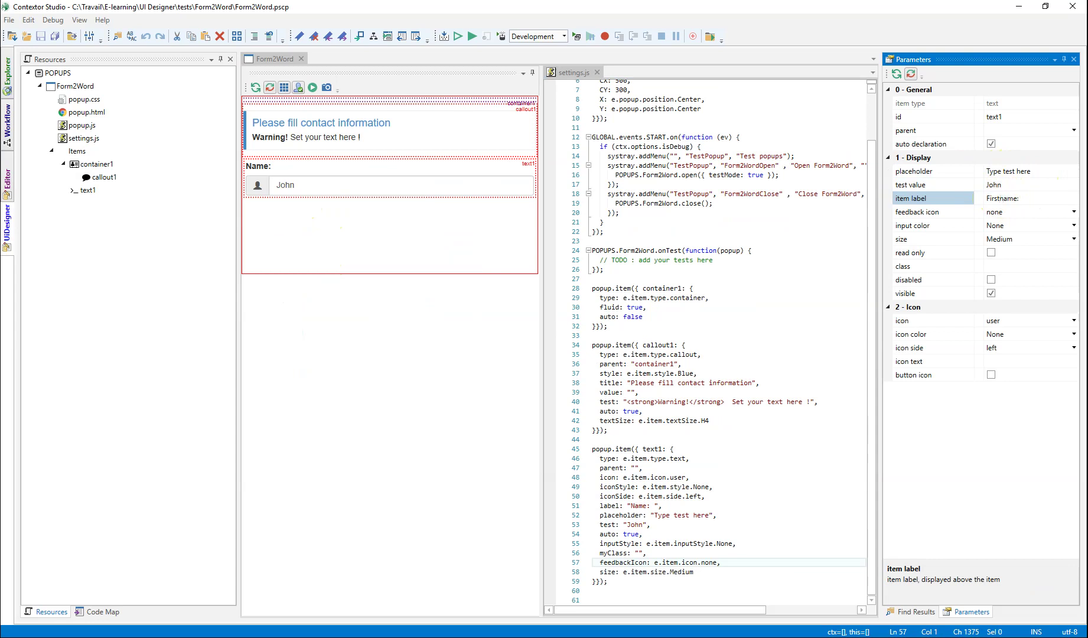
pyautogui.click(1035, 171)
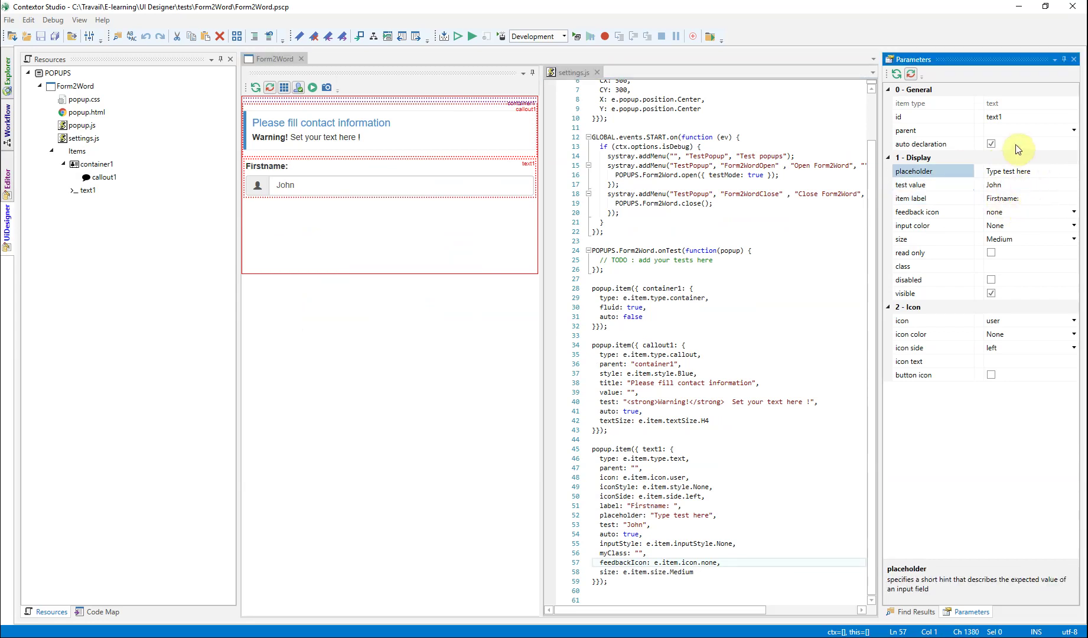
# - Rename the text field's id from text1 to Firstname and move it inside container1
pyautogui.click(1009, 117)
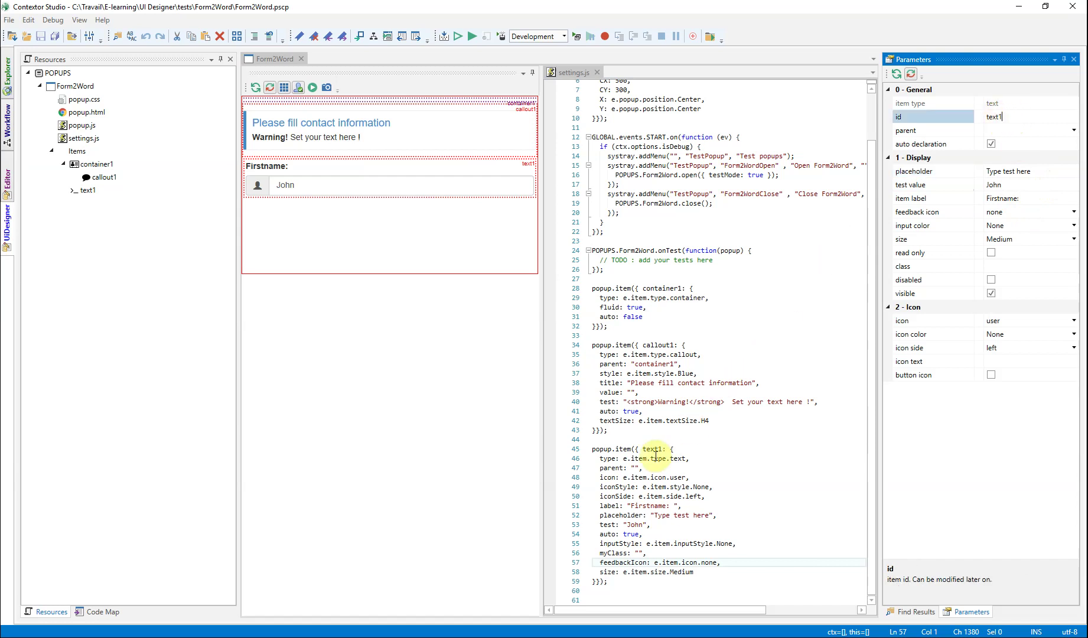
pyautogui.click(652, 450)
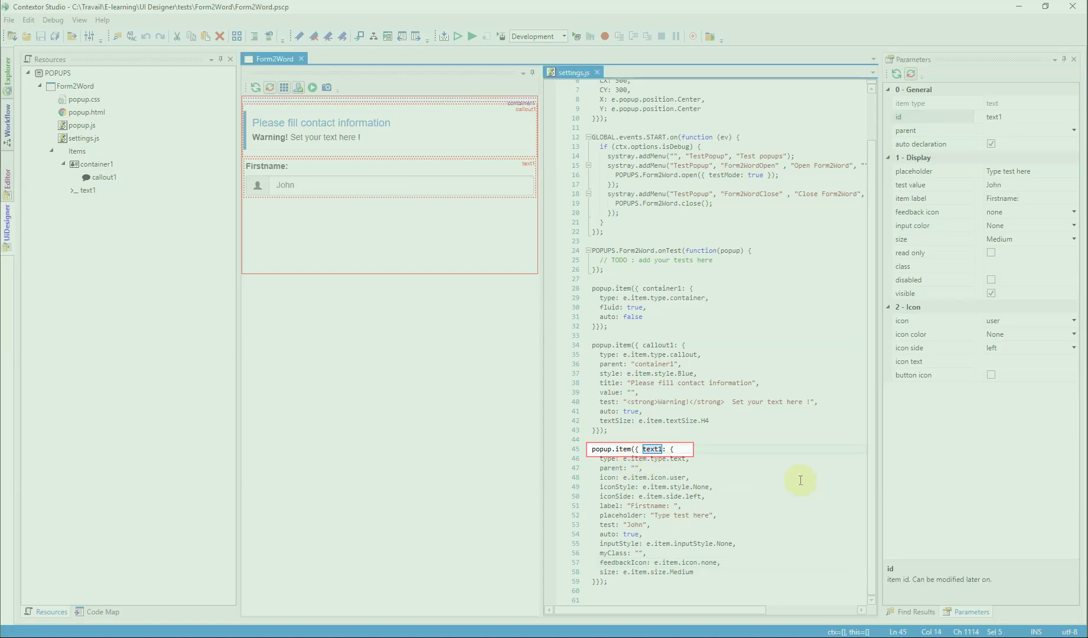
pyautogui.write('Firstname')
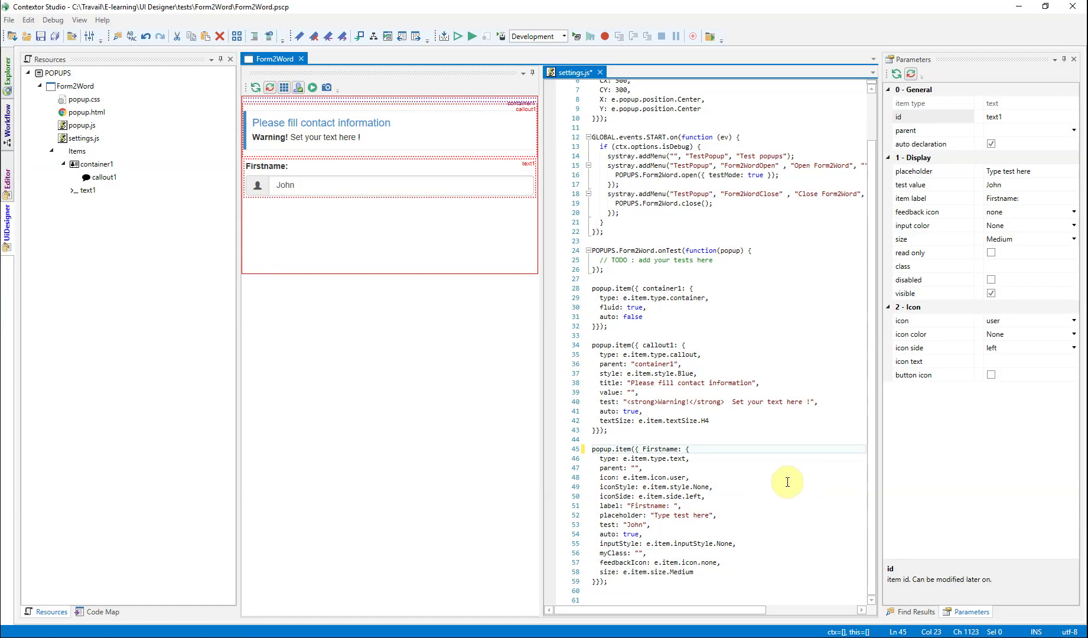
pyautogui.click(644, 467)
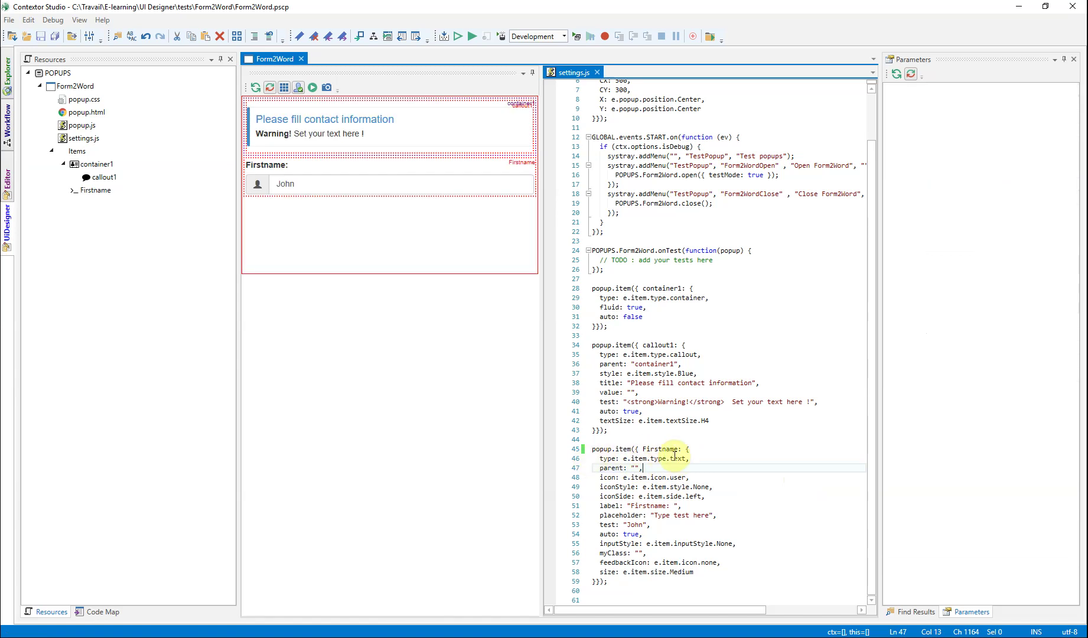
pyautogui.moveTo(111, 191); pyautogui.dragTo(104, 164)
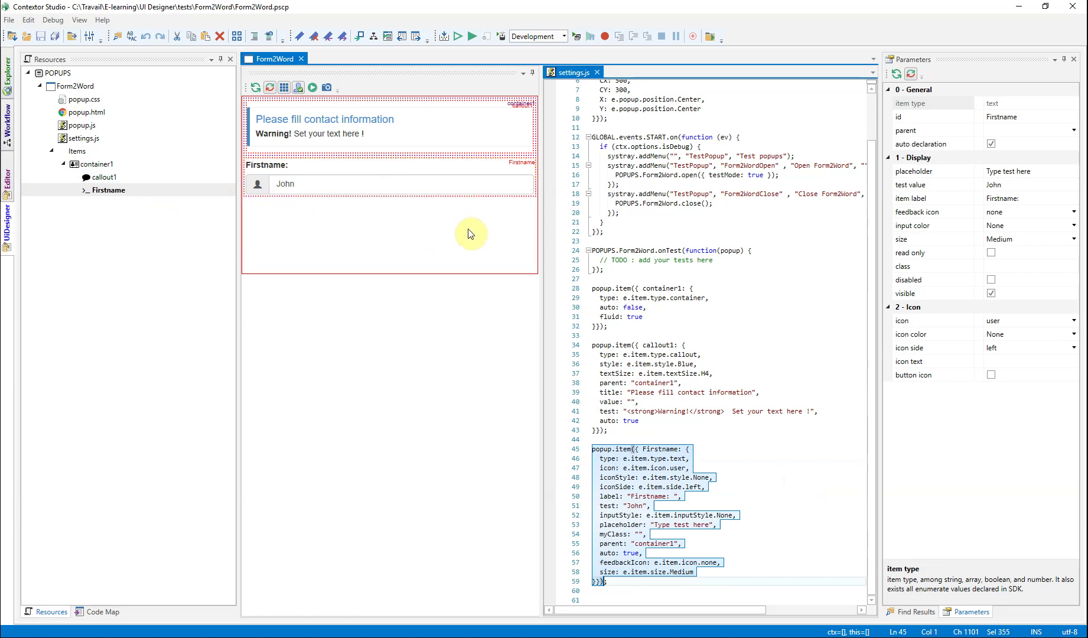
# - Add a second text field with test value Smith and rename its id from text2 to Name
pyautogui.rightClick(357, 216)
pyautogui.moveTo(376, 243)
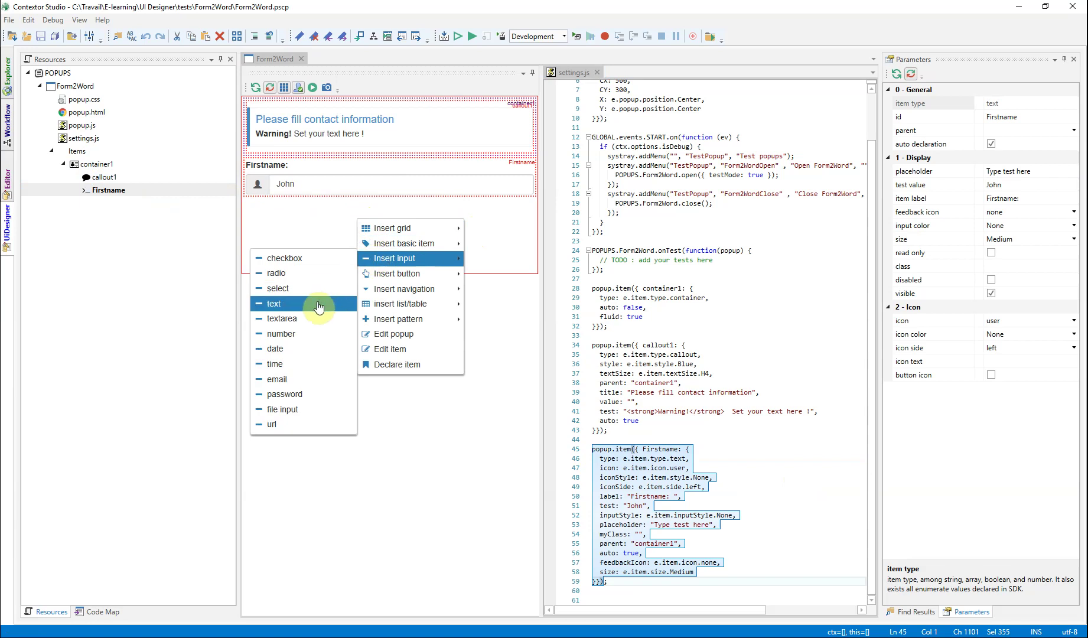
pyautogui.click(316, 302)
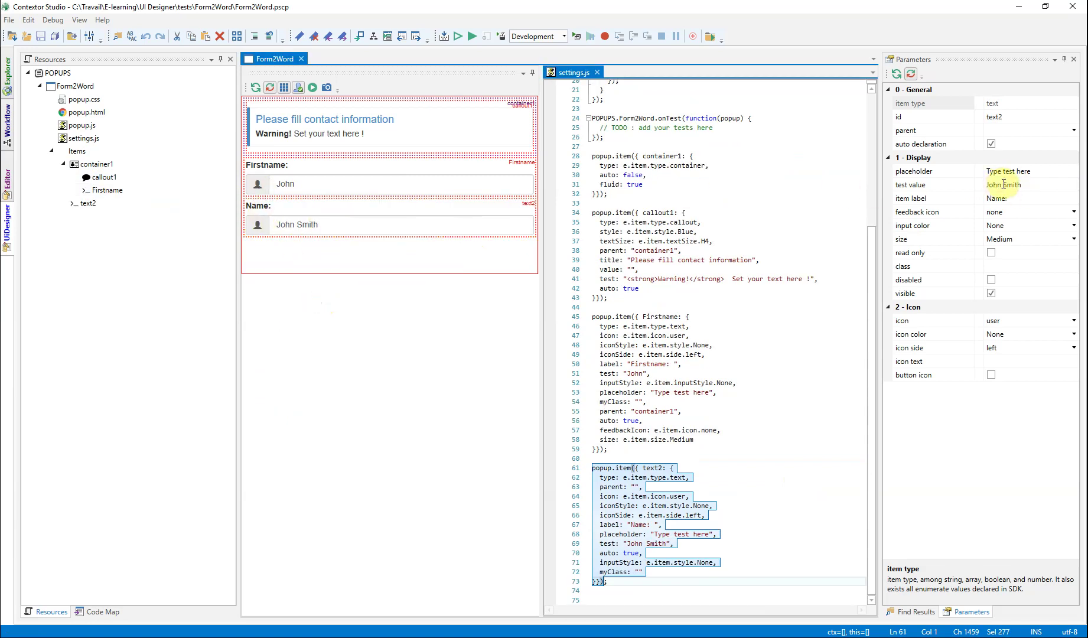
pyautogui.moveTo(1003, 184); pyautogui.dragTo(959, 186)
pyautogui.press('BackSpace')
pyautogui.press('Return')
pyautogui.doubleClick(652, 449)
pyautogui.write('Nam')
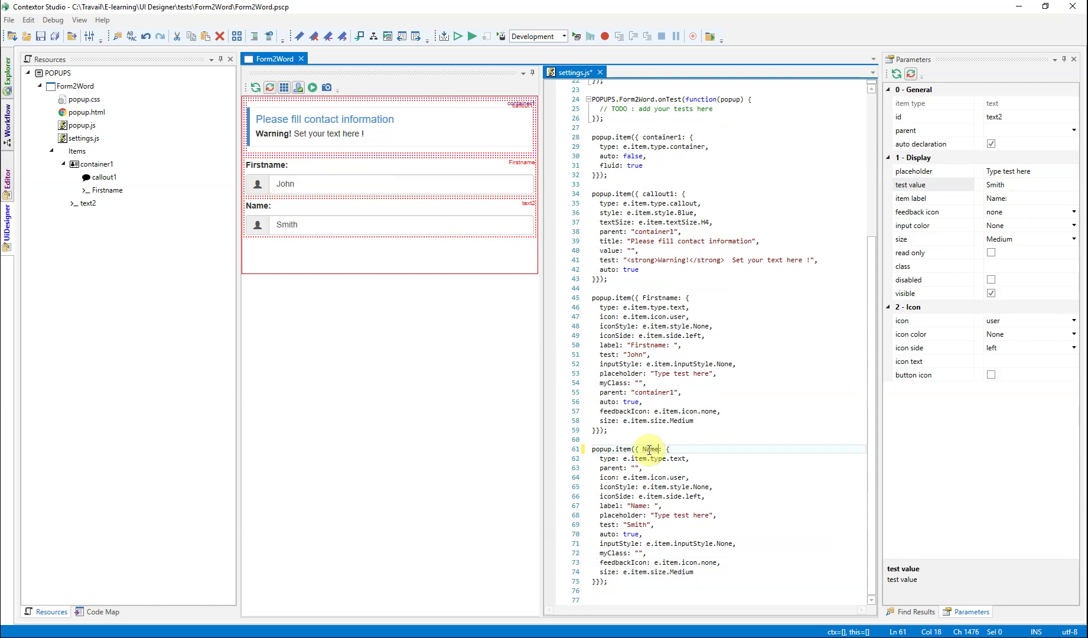
pyautogui.hotkey('ctrl', 's')
pyautogui.click(314, 213)
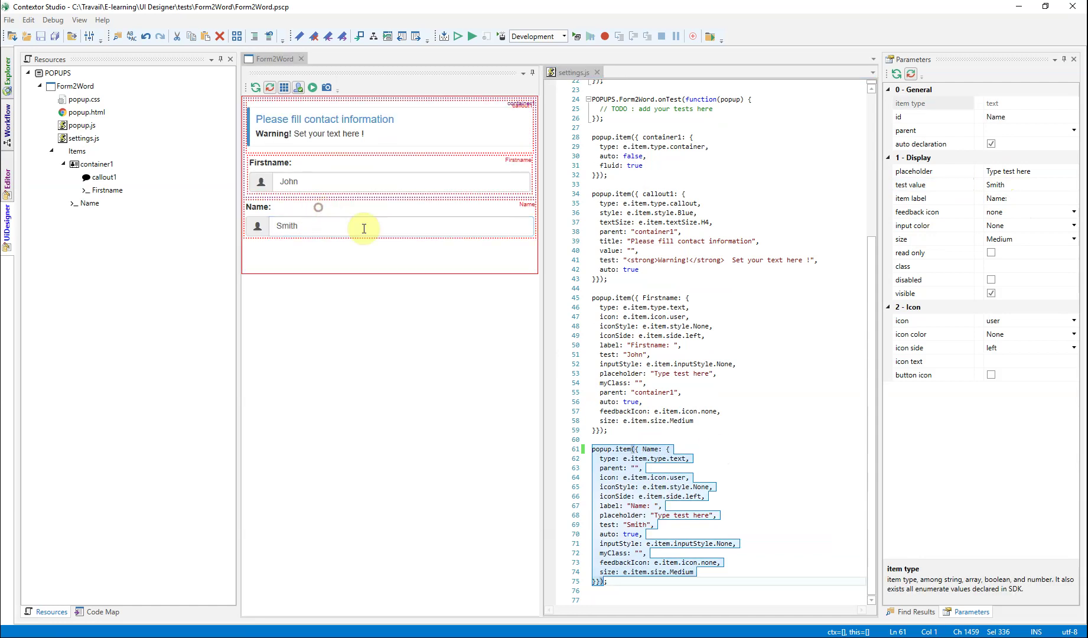
# - Add a date field, move it and Name inside container1, and label it 'Birthdate:'
pyautogui.rightClick(338, 247)
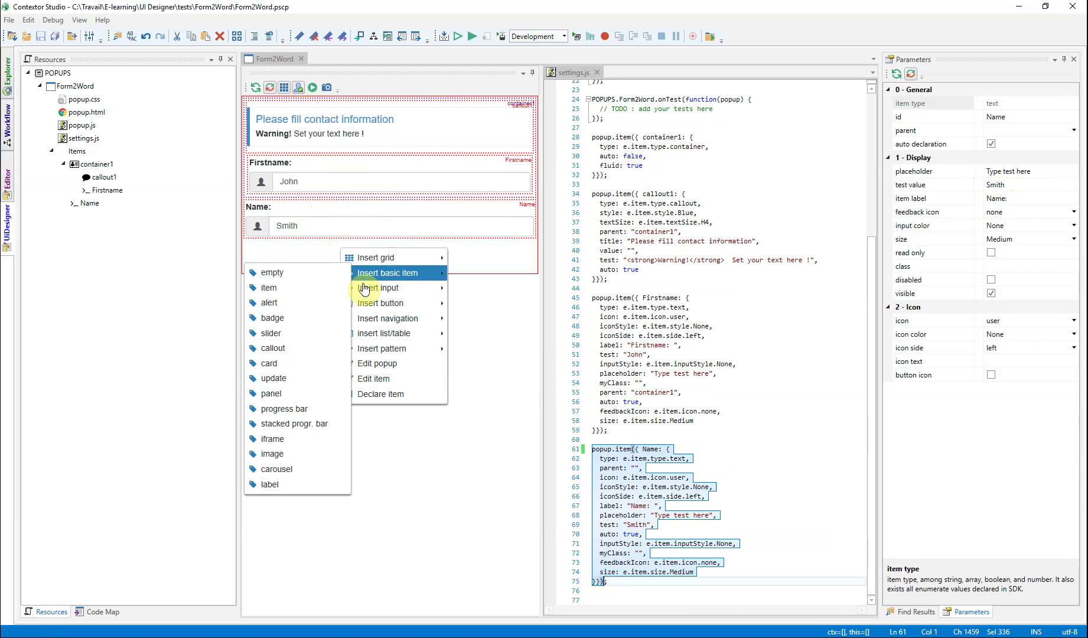
pyautogui.moveTo(359, 287)
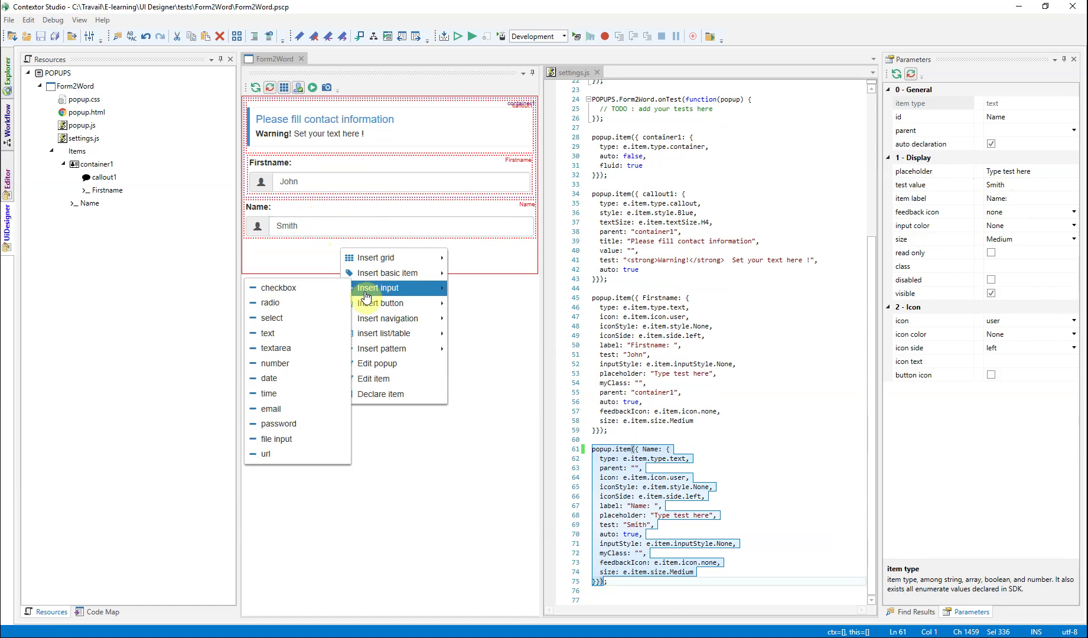
pyautogui.click(299, 378)
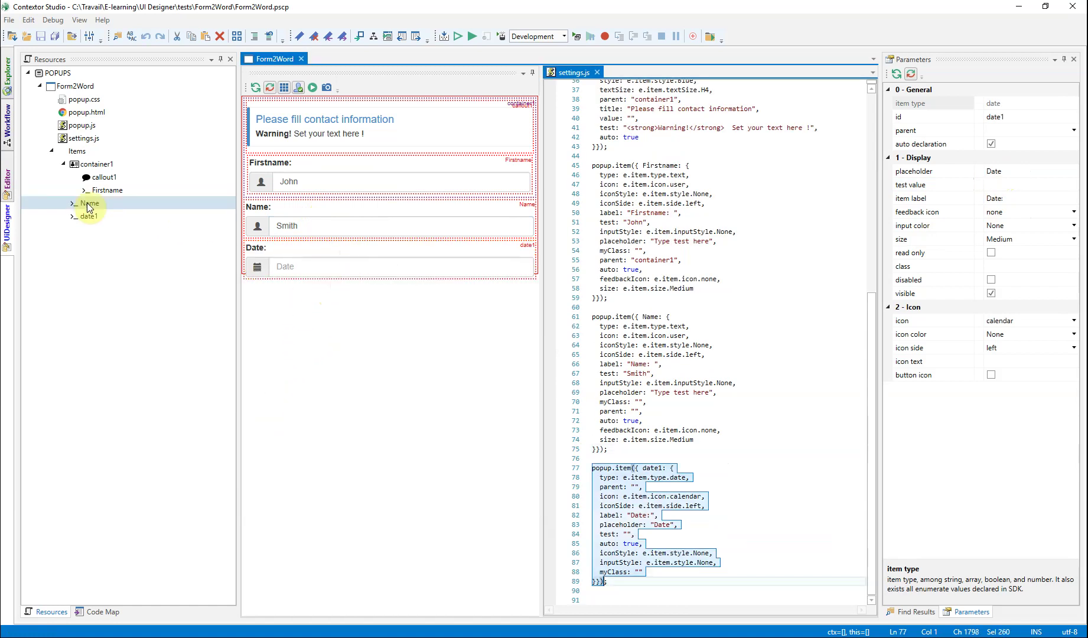
pyautogui.moveTo(87, 203); pyautogui.dragTo(94, 166)
pyautogui.click(360, 267)
pyautogui.click(998, 197)
pyautogui.write('Birth')
pyautogui.press('Delete')
pyautogui.write('d')
pyautogui.press('Return')
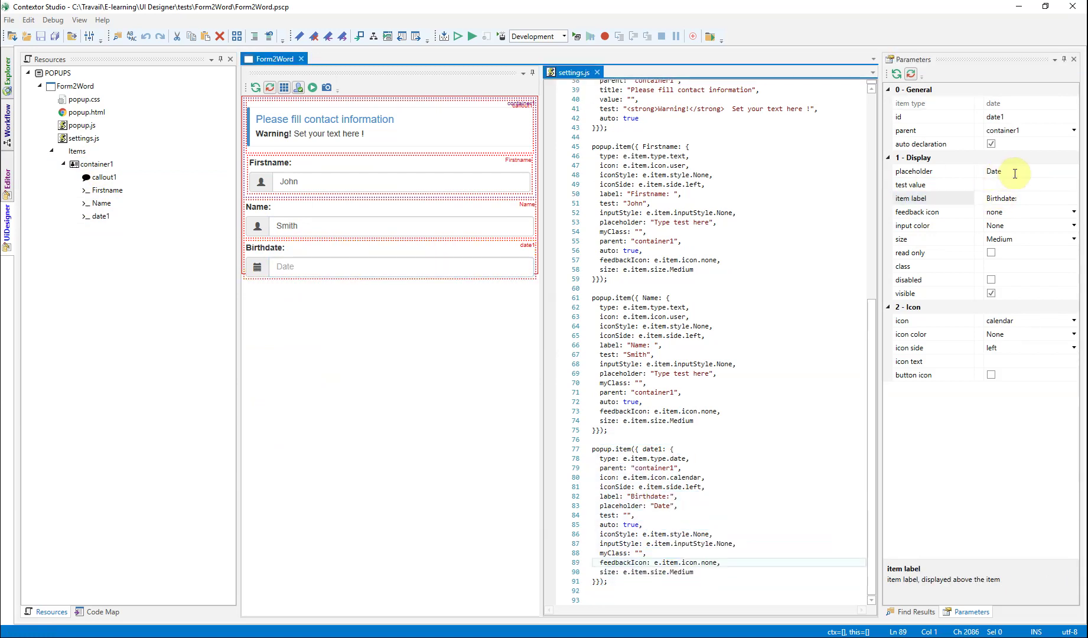
# - Give the date field placeholder 'Birthdate' and change its id from date1 to Birthdate
pyautogui.doubleClick(1002, 173)
pyautogui.write('Birgdate')
pyautogui.press('Return')
pyautogui.click(996, 172)
pyautogui.write('thd')
pyautogui.click(1031, 179)
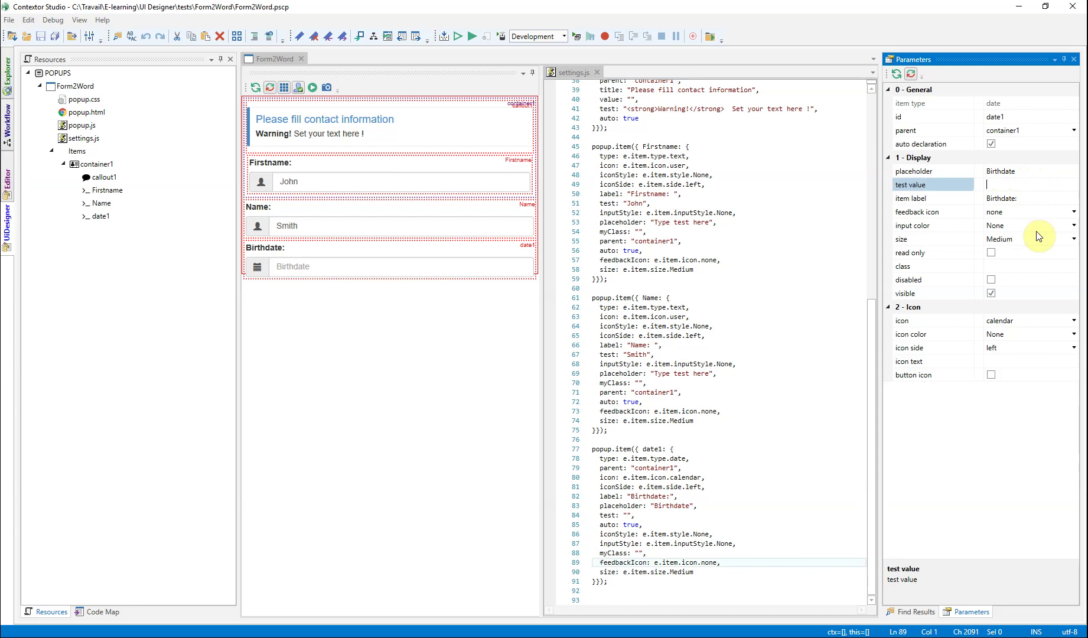
pyautogui.doubleClick(652, 449)
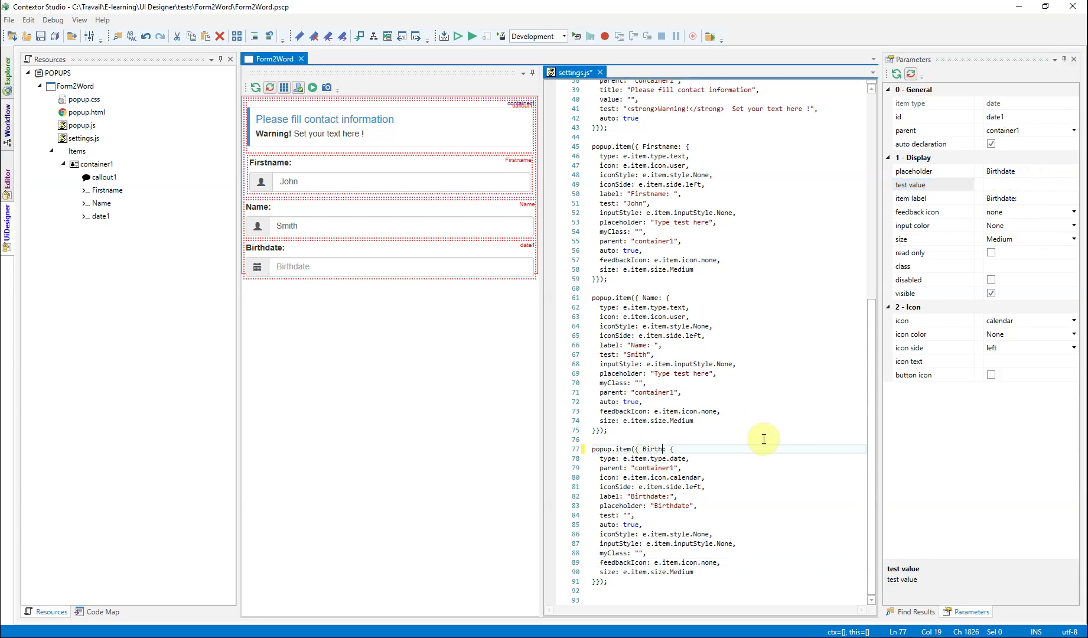
pyautogui.hotkey('ctrl', 's')
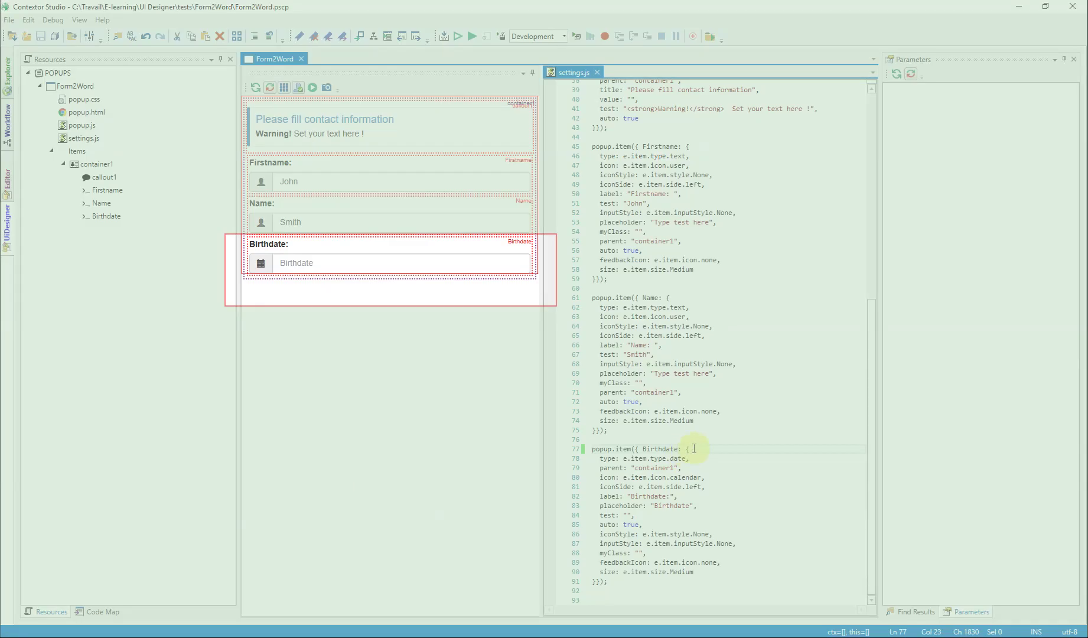
pyautogui.click(279, 287)
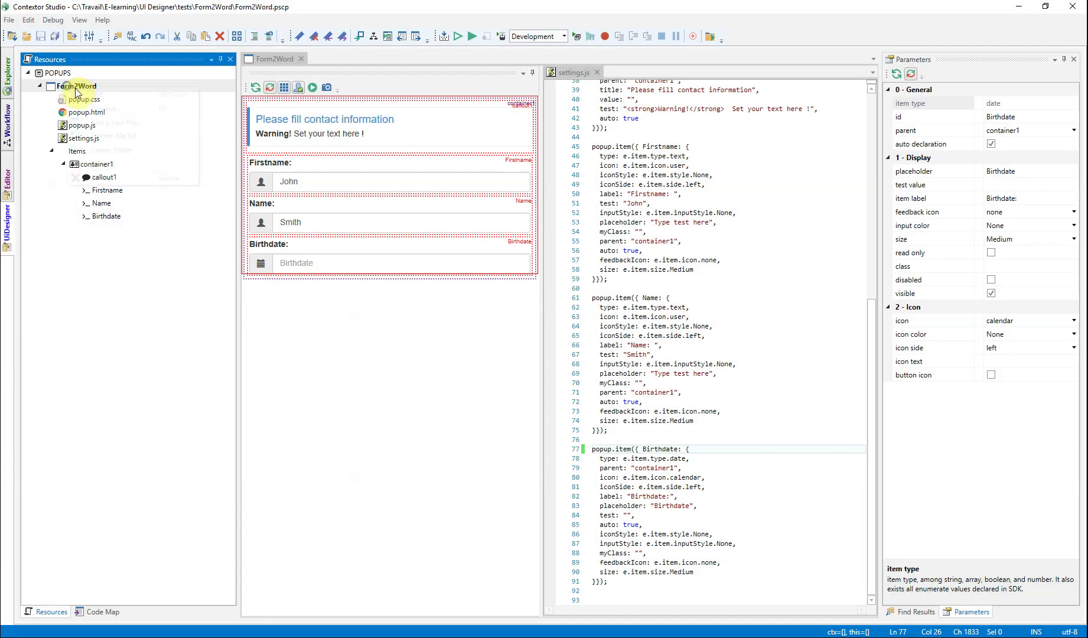
# - Set the Form2Word popup's height (CY) to 350
pyautogui.rightClick(65, 89)
pyautogui.click(121, 108)
pyautogui.scroll(-5, 979, 348)
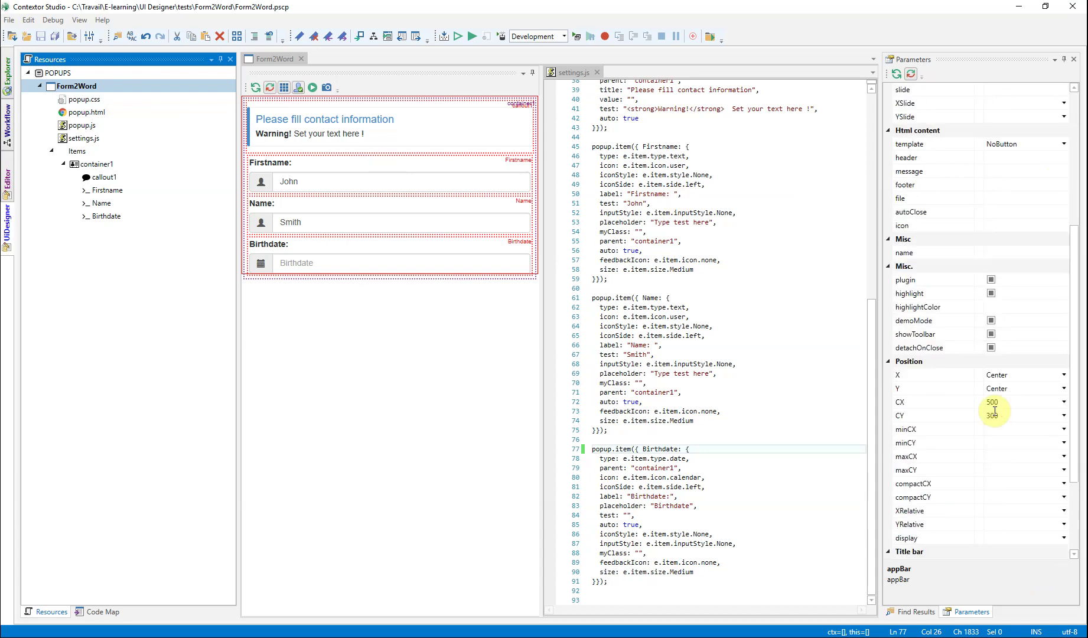
pyautogui.click(998, 415)
pyautogui.write('350')
pyautogui.press('Return')
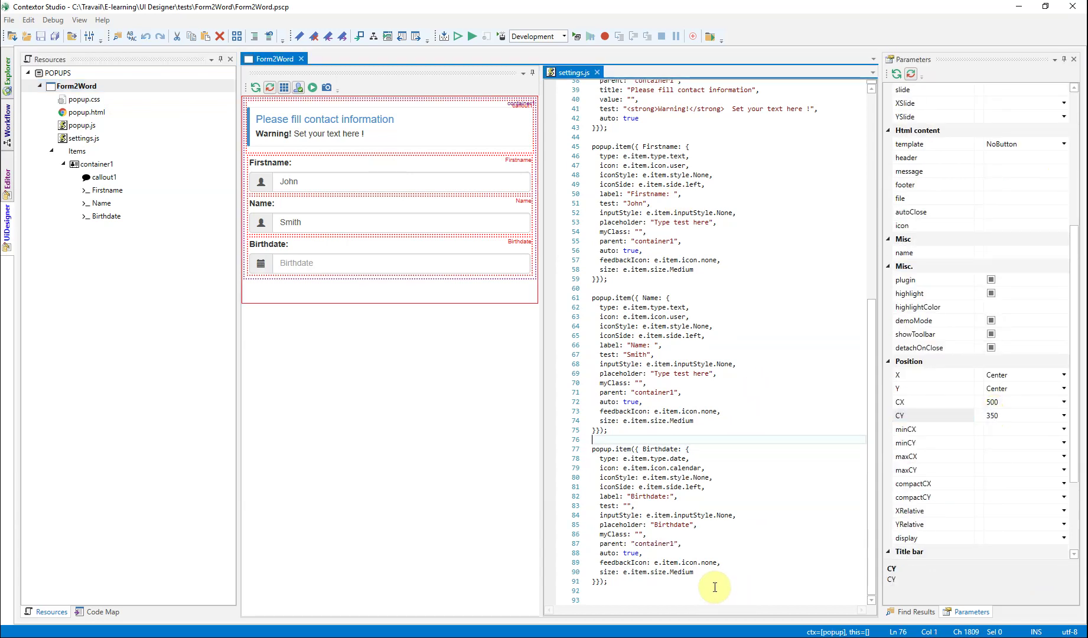
# - Apply the 350 height, then add a red Cancel button aligned to the right
pyautogui.click(717, 582)
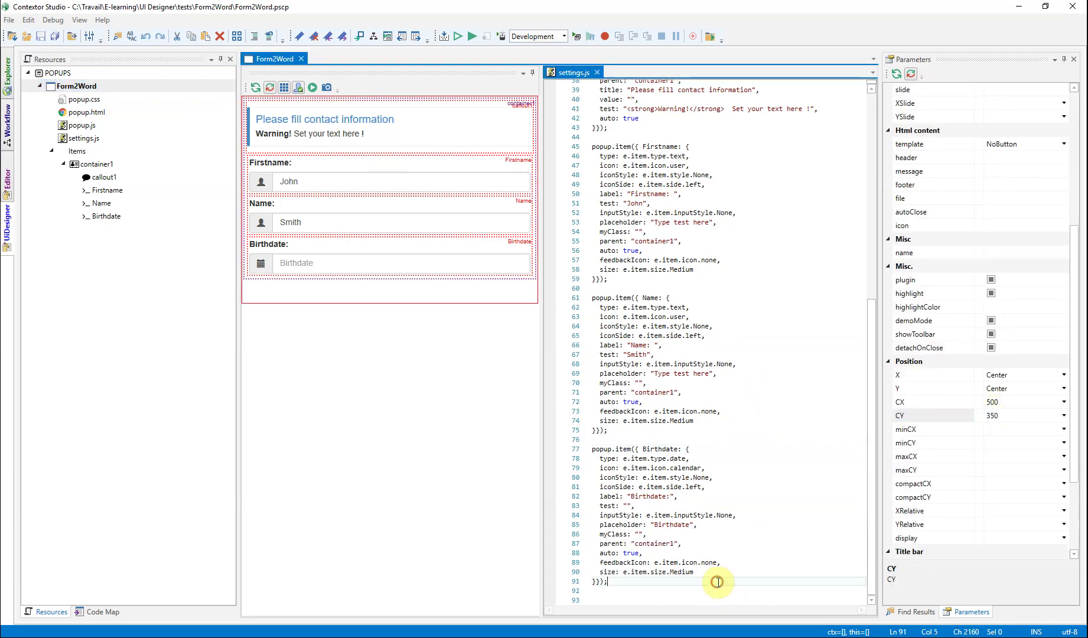
pyautogui.rightClick(352, 287)
pyautogui.moveTo(367, 343)
pyautogui.click(322, 342)
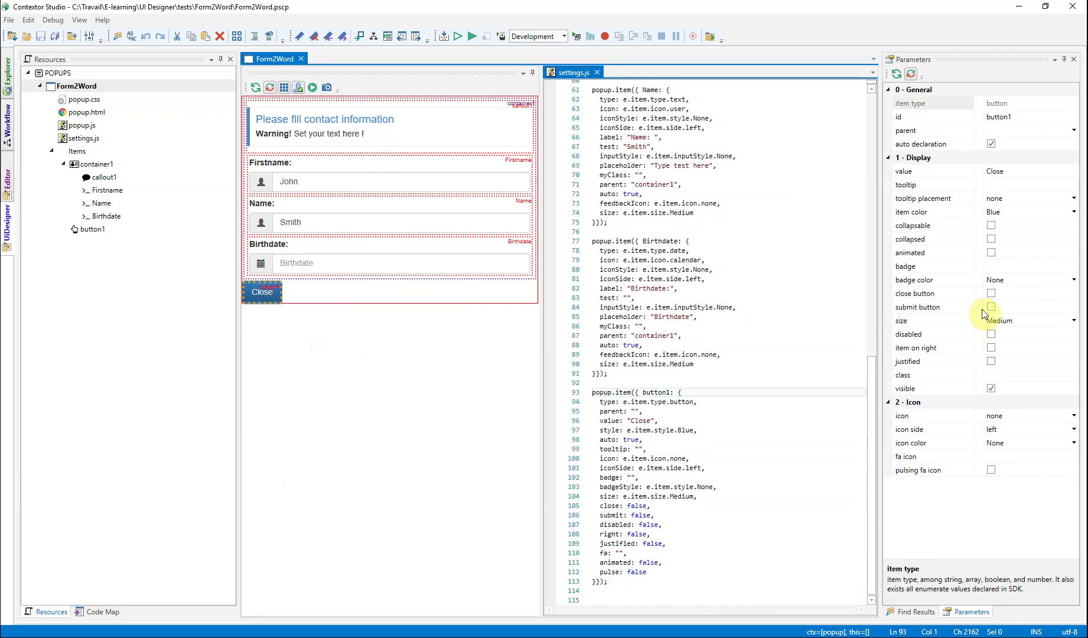
pyautogui.click(943, 171)
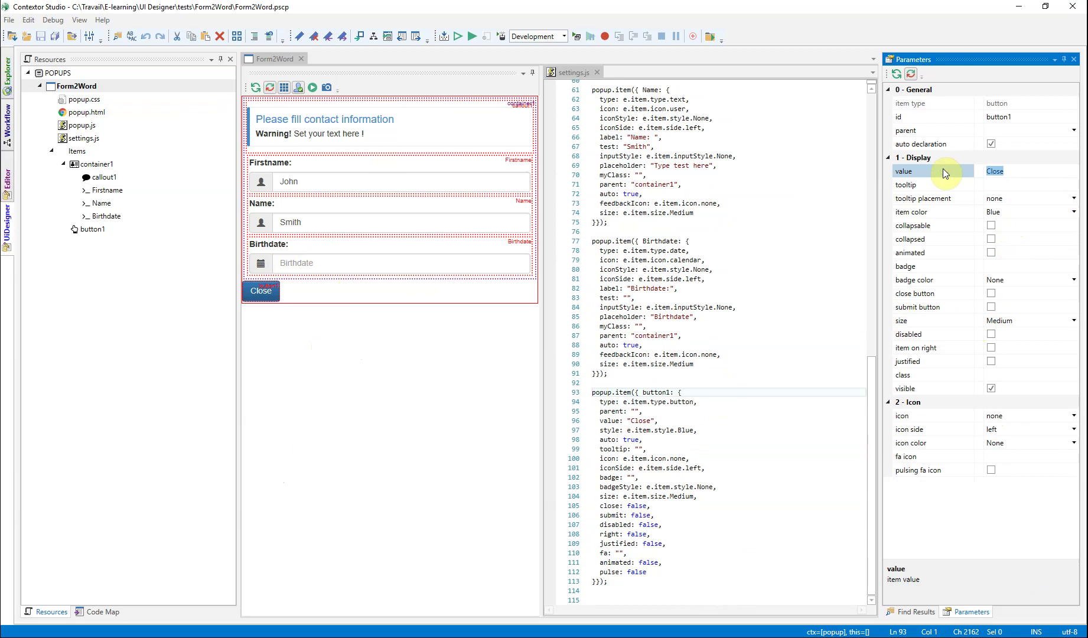
pyautogui.write('Cancel')
pyautogui.press('Return')
pyautogui.click(1074, 212)
pyautogui.click(1018, 294)
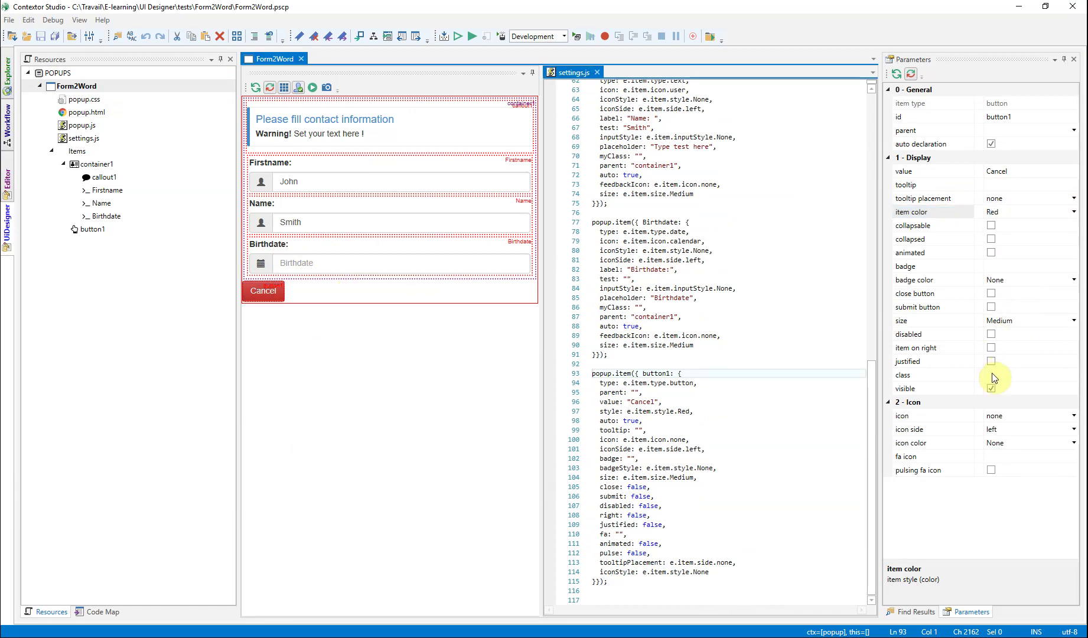
pyautogui.click(992, 347)
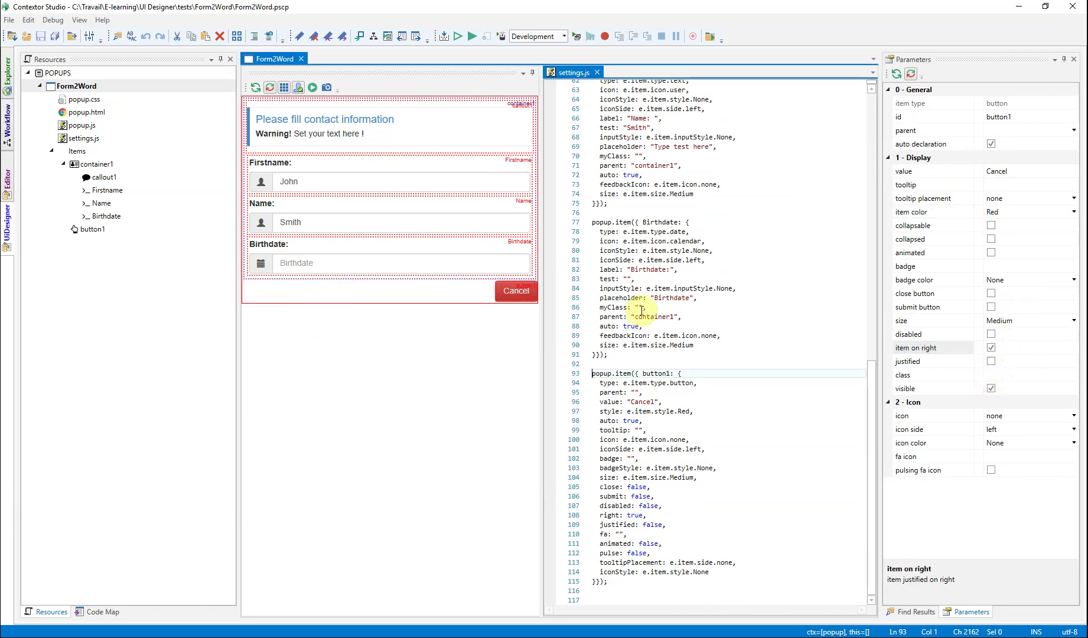
# - Add a second button captioned Save, coloured green and aligned to the right
pyautogui.rightClick(456, 296)
pyautogui.moveTo(434, 346)
pyautogui.click(286, 347)
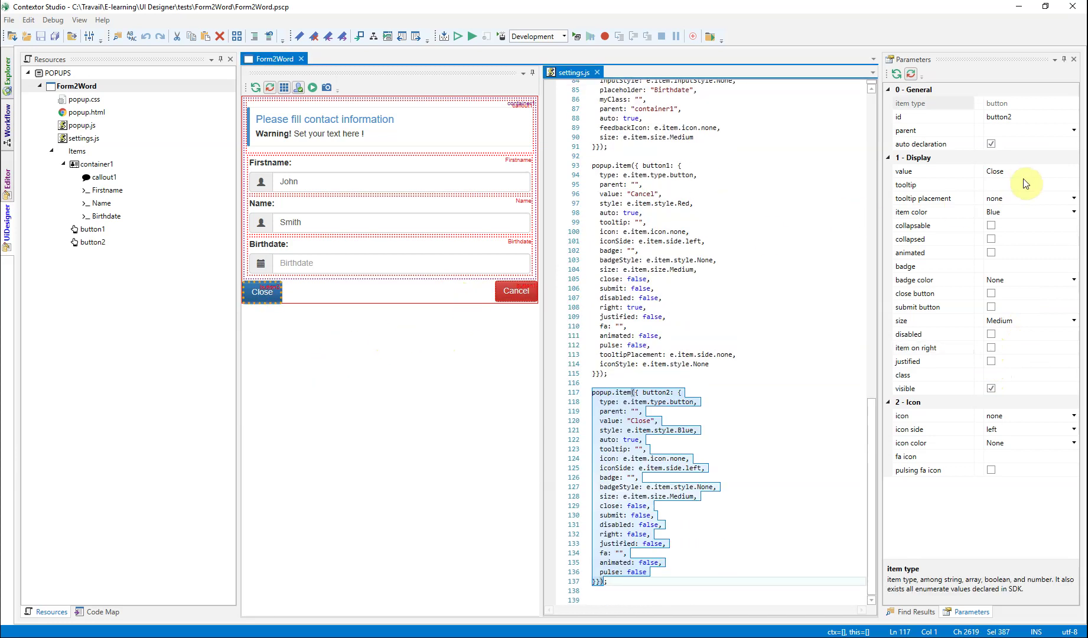
pyautogui.click(1022, 170)
pyautogui.write('Save')
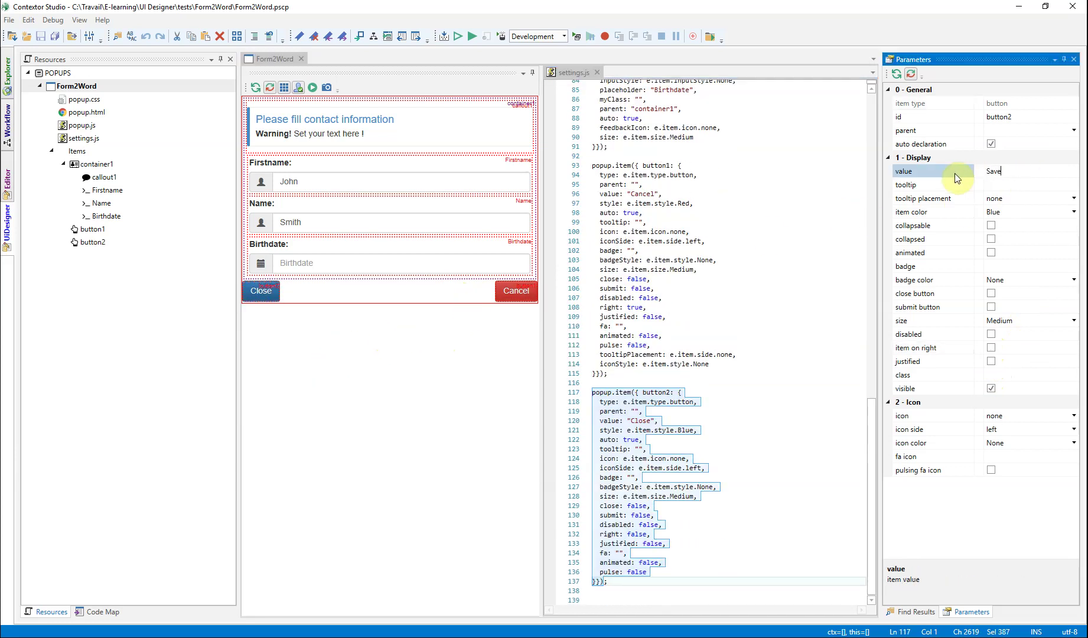
pyautogui.click(1054, 213)
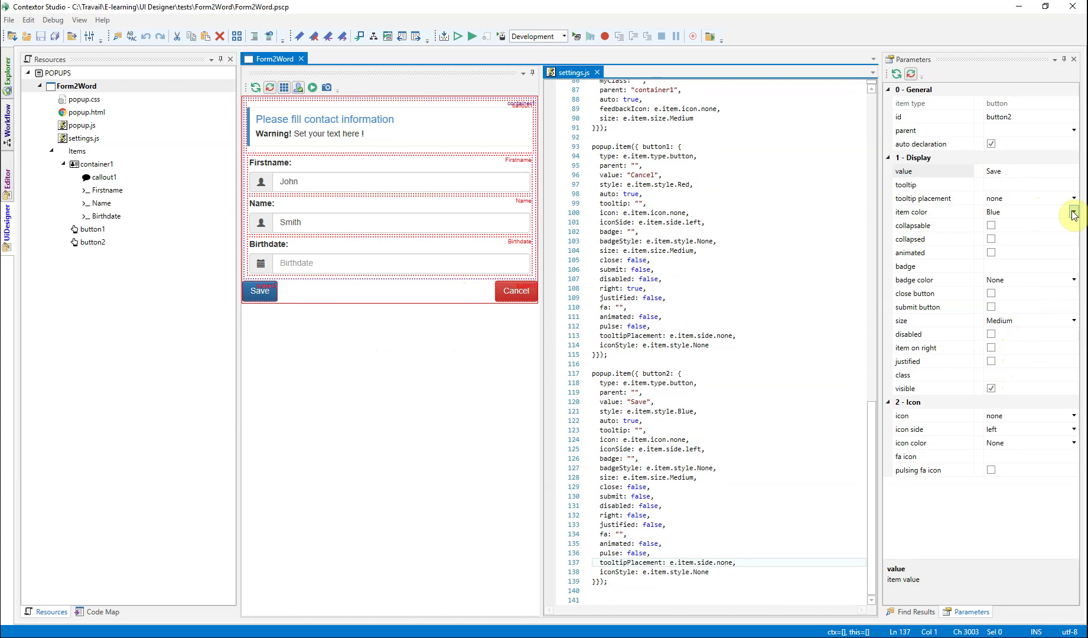
pyautogui.click(1073, 212)
pyautogui.click(1019, 260)
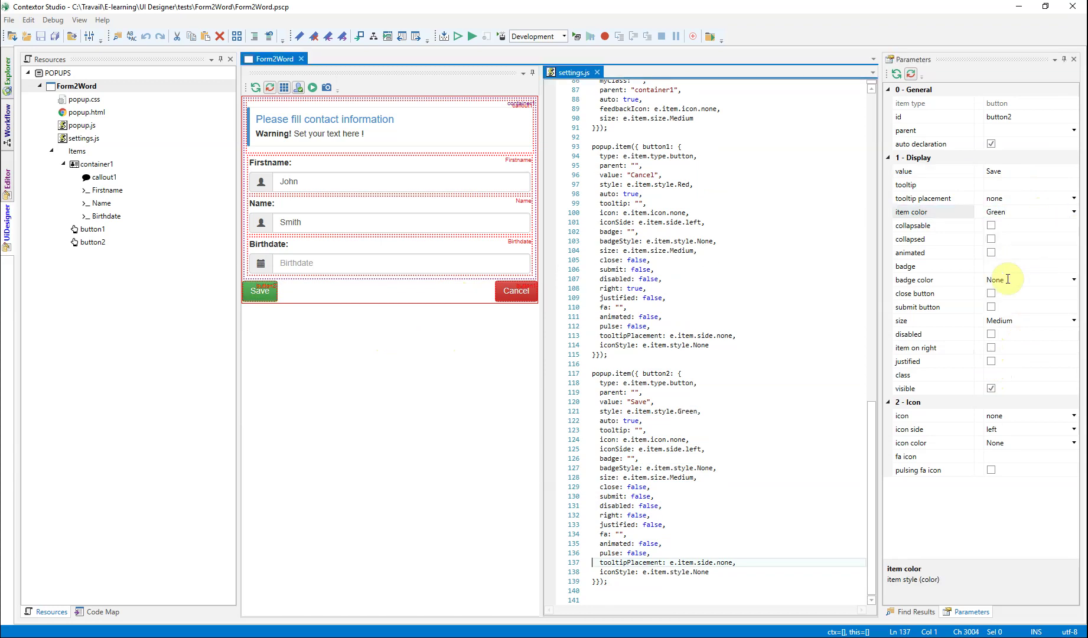
pyautogui.click(992, 349)
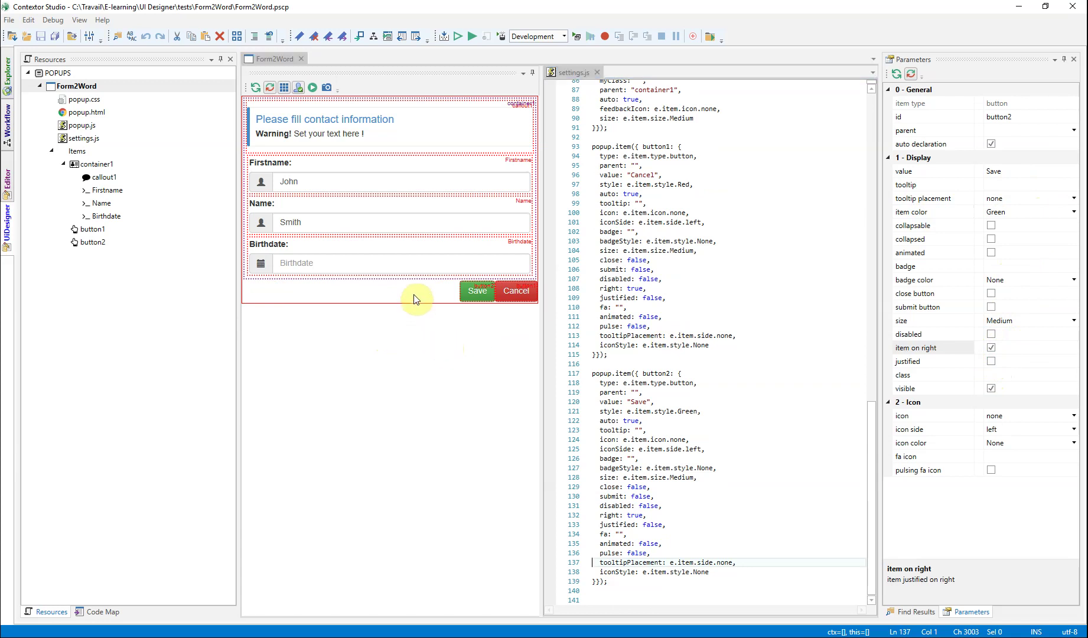
# - Move the Cancel button into container1, preview the form in Test Mode, and show item boundaries
pyautogui.click(93, 230)
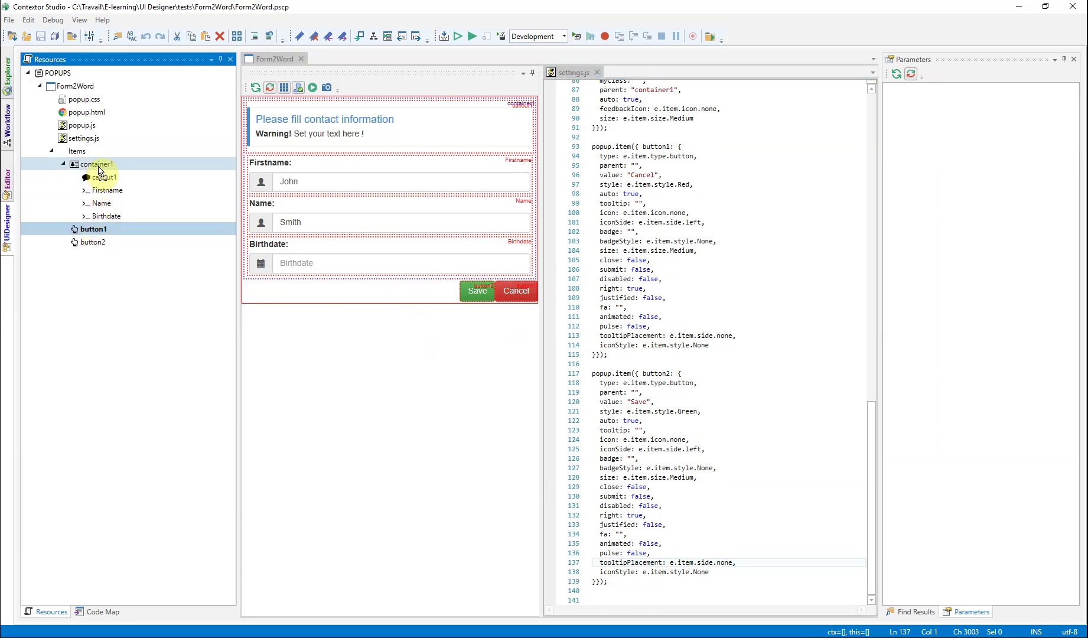
pyautogui.moveTo(99, 170); pyautogui.dragTo(93, 169)
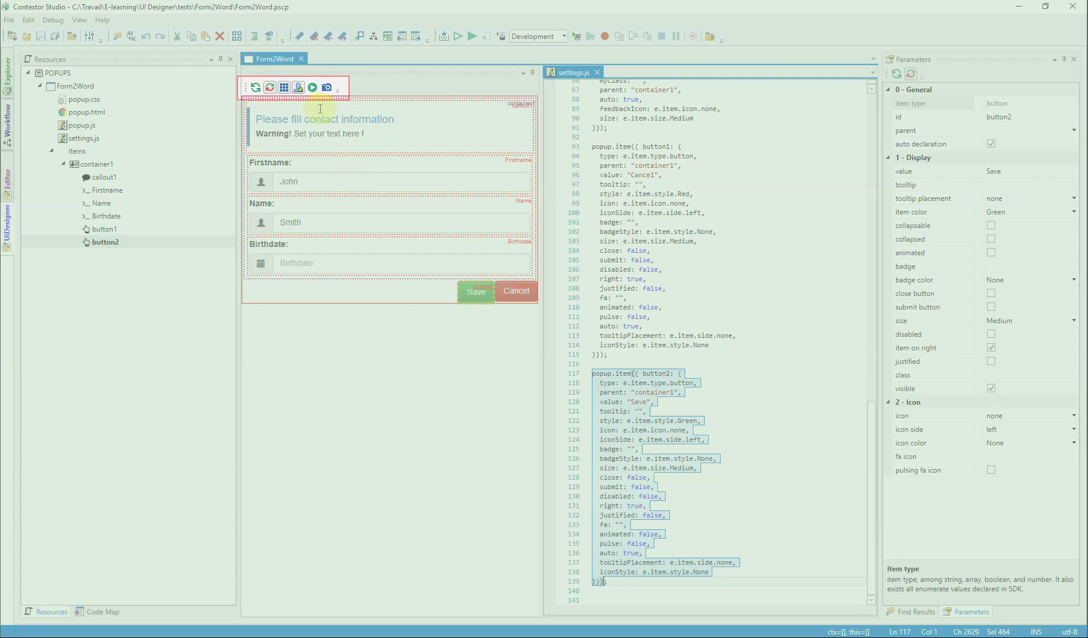
pyautogui.click(293, 89)
pyautogui.click(298, 89)
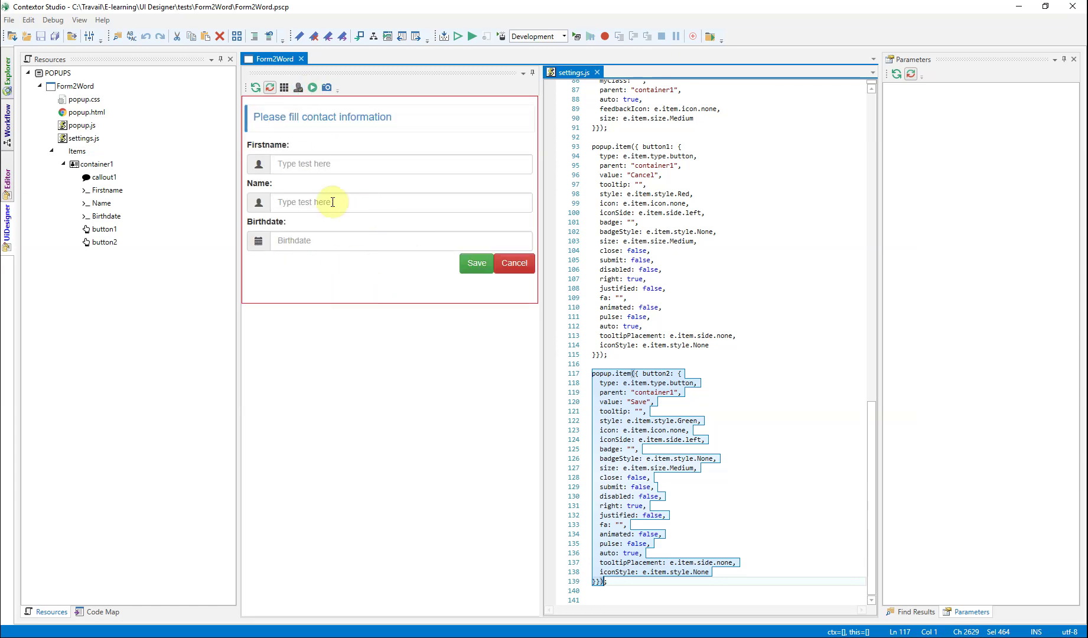
pyautogui.click(296, 88)
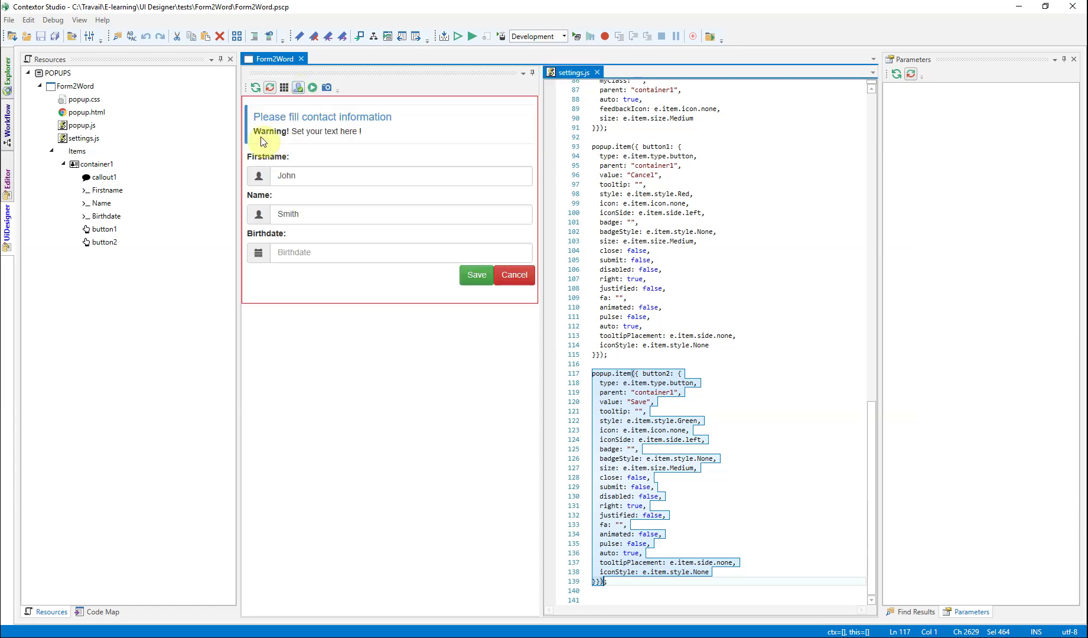
pyautogui.click(284, 88)
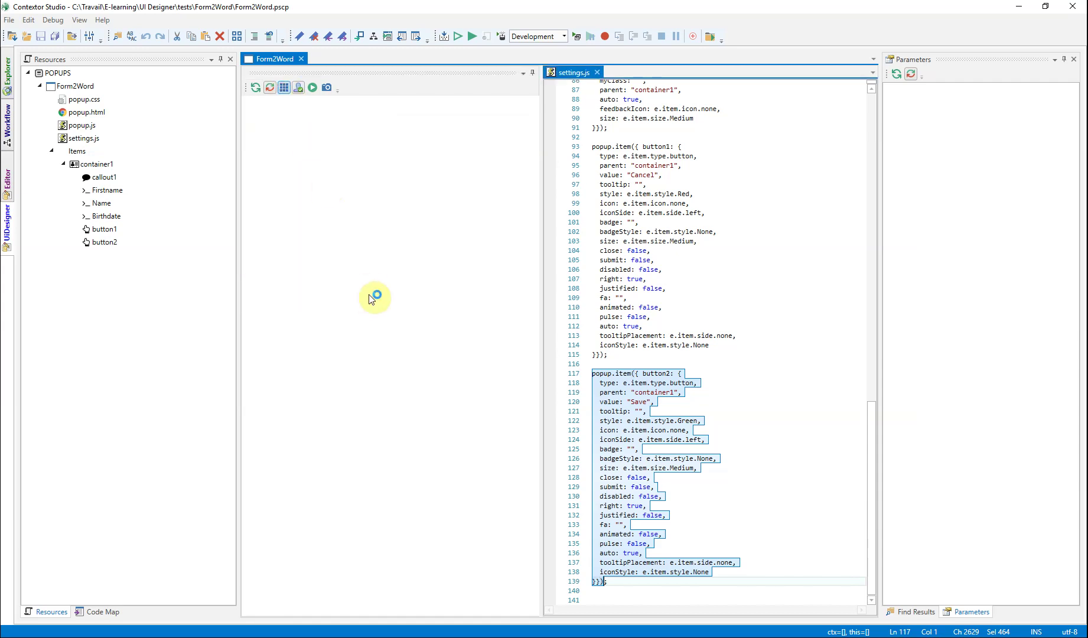
# - Capture the Form2Word page, then add a workflow named Form2WordCopy under POPUPS
pyautogui.click(325, 89)
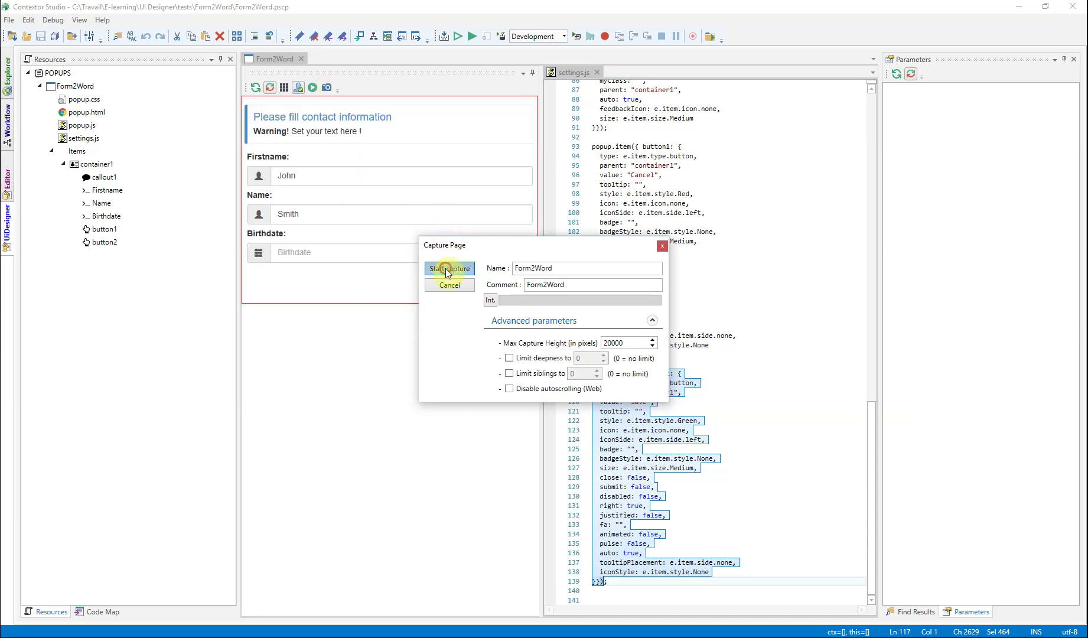
pyautogui.click(447, 270)
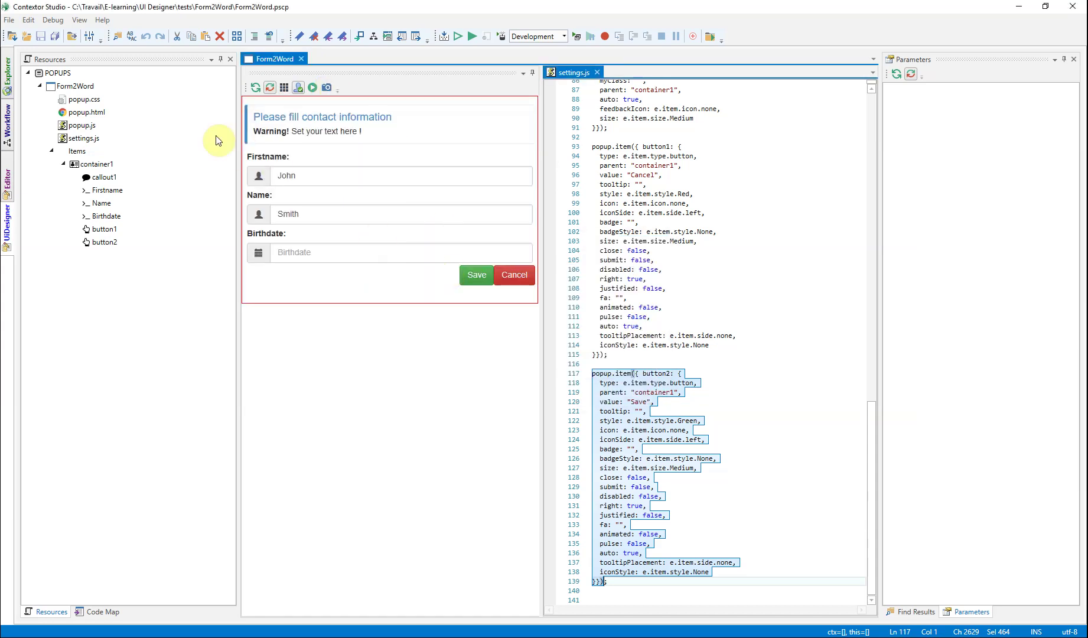
pyautogui.click(8, 123)
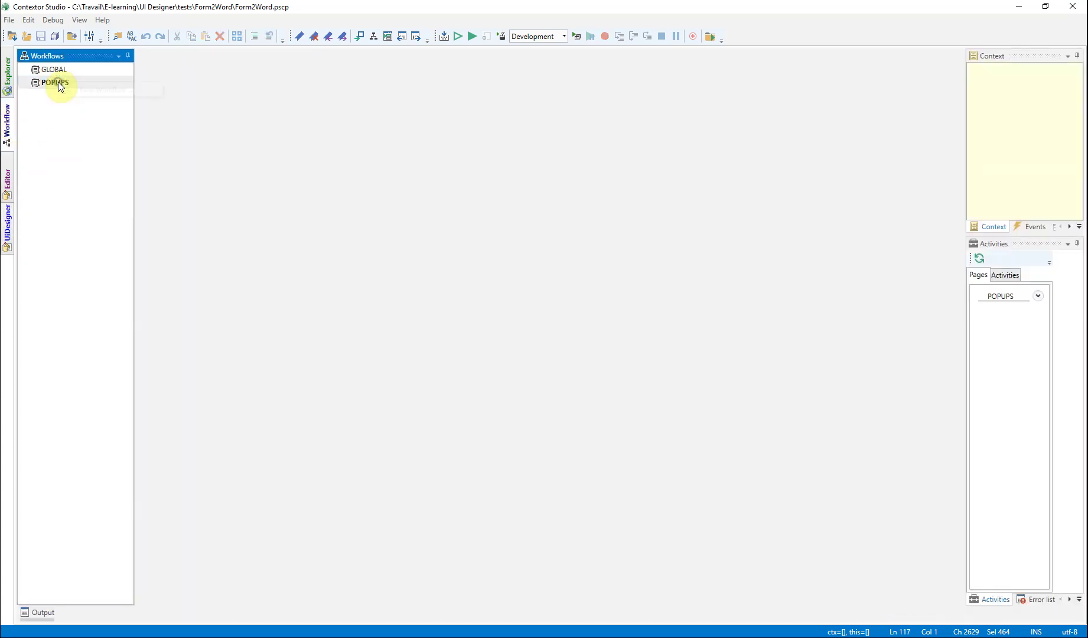
pyautogui.click(85, 92)
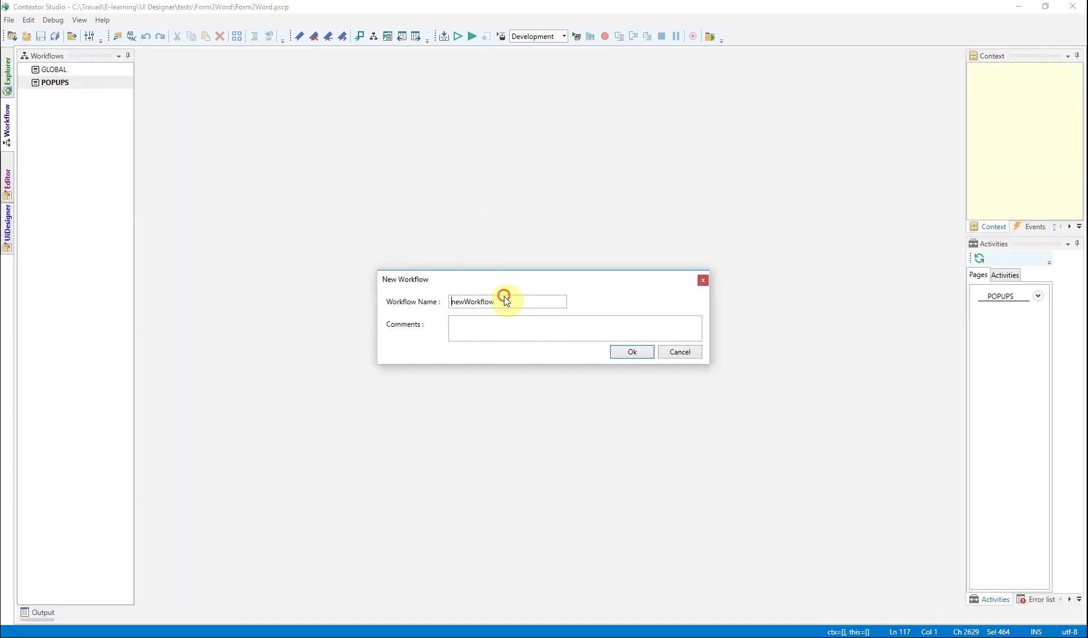
pyautogui.moveTo(505, 300); pyautogui.dragTo(444, 306)
pyautogui.write('Form2WordCopy')
pyautogui.click(632, 351)
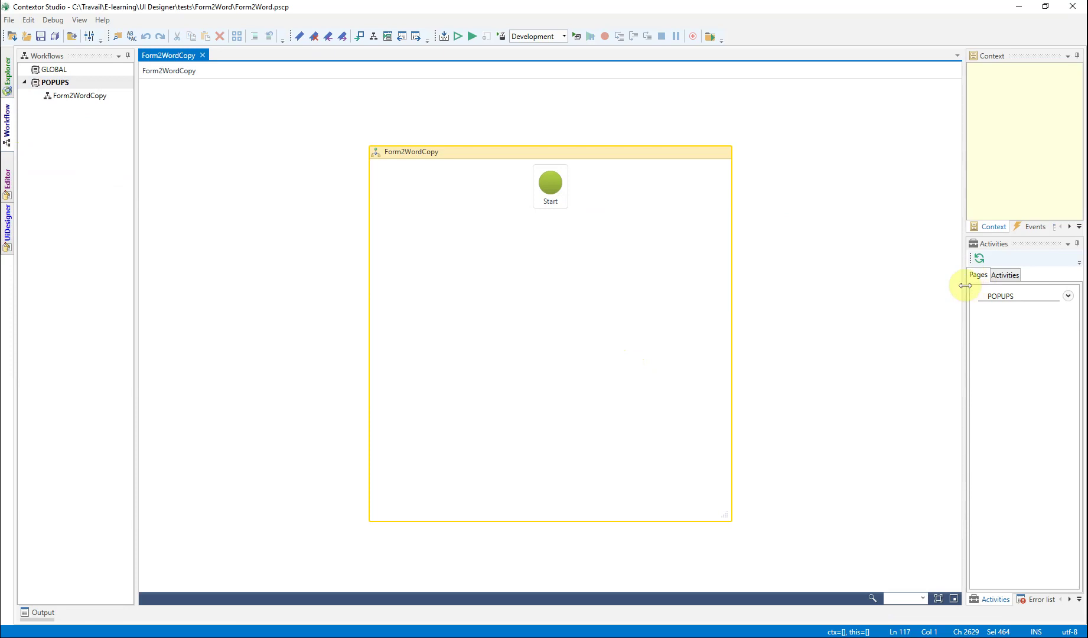
# - Add a page Start step below Start and set its Page to POPUPS > Form2Word
pyautogui.moveTo(965, 285); pyautogui.dragTo(878, 280)
pyautogui.click(920, 275)
pyautogui.scroll(-1, 958, 460)
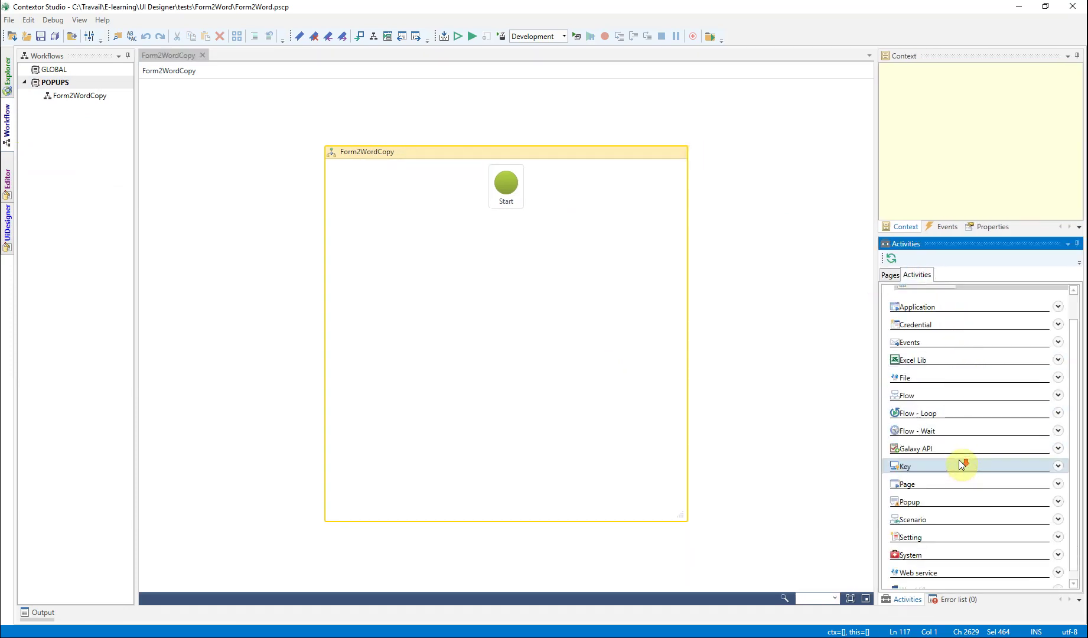
pyautogui.click(928, 485)
pyautogui.moveTo(921, 500); pyautogui.dragTo(506, 220)
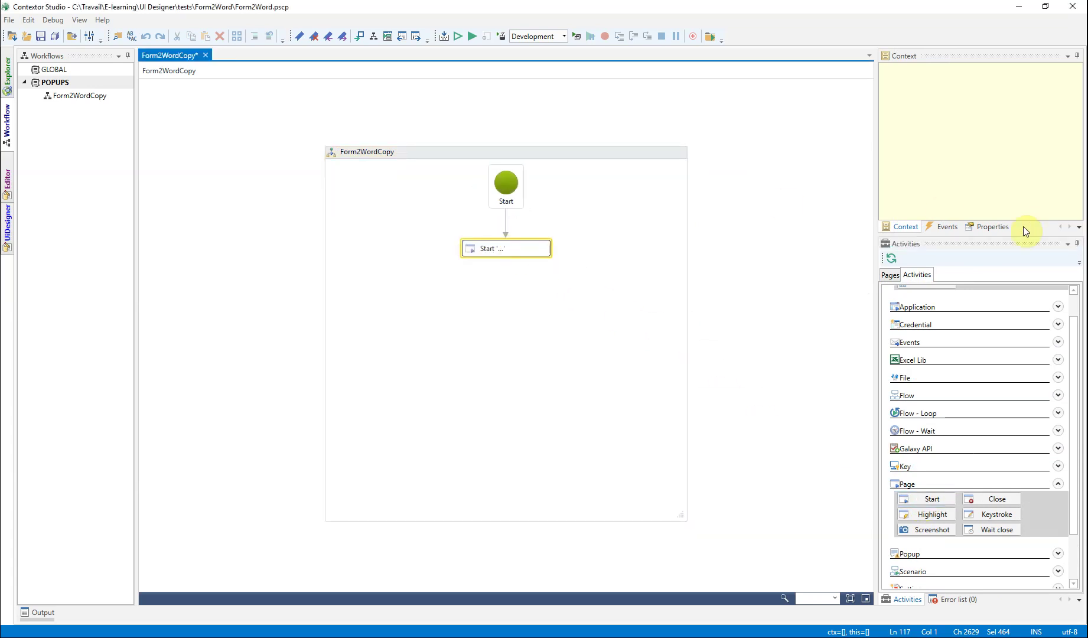
pyautogui.click(1004, 227)
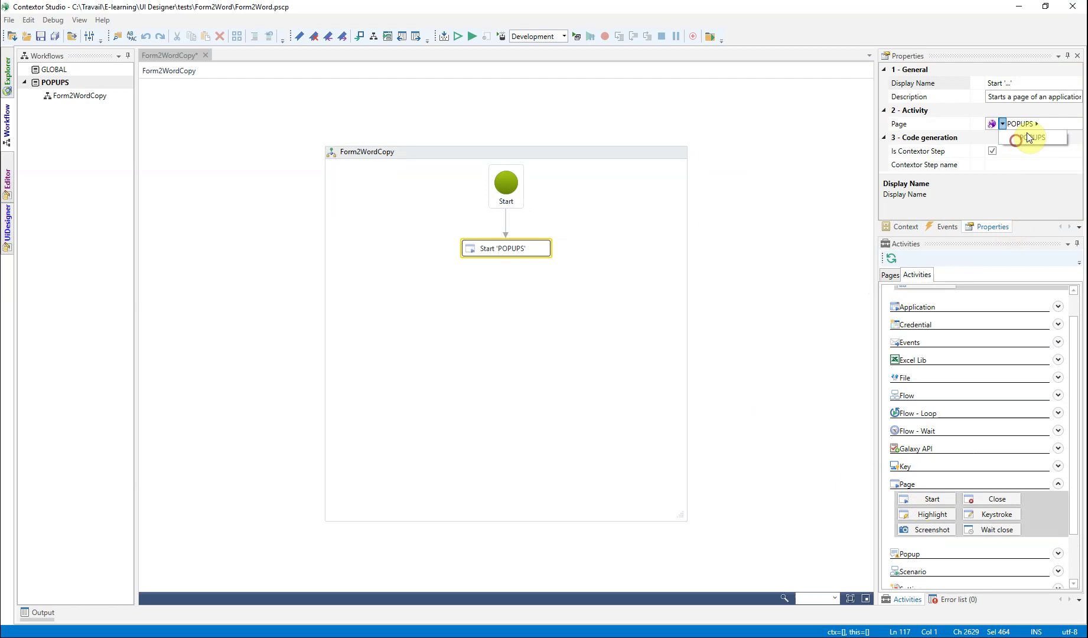
pyautogui.click(1040, 142)
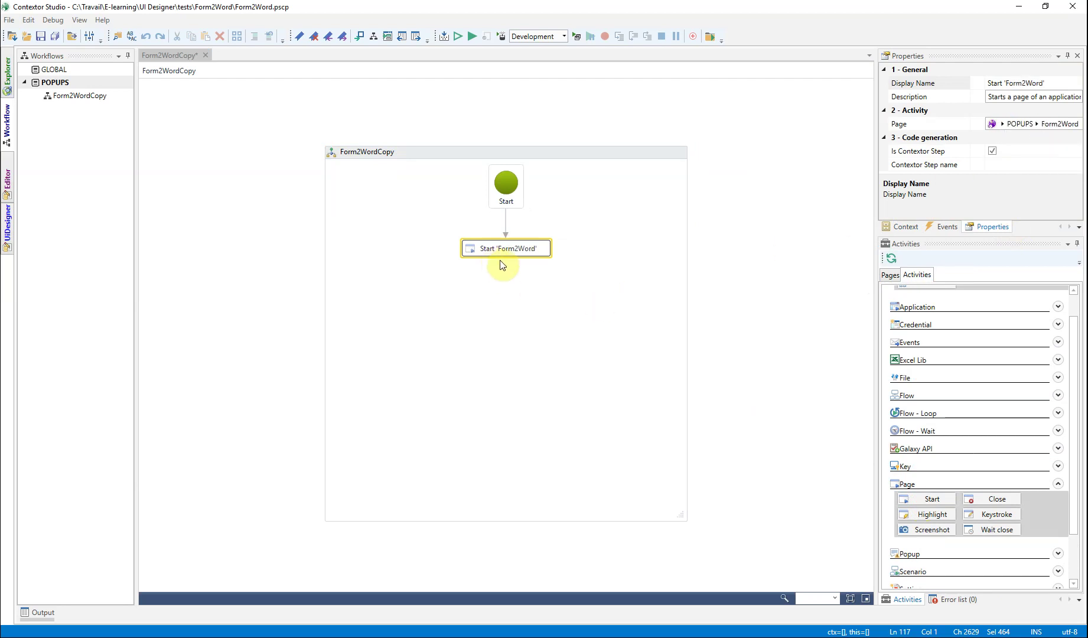
# - Drag the captured Form2Word page from Pages into the workflow below the Start step
pyautogui.click(889, 275)
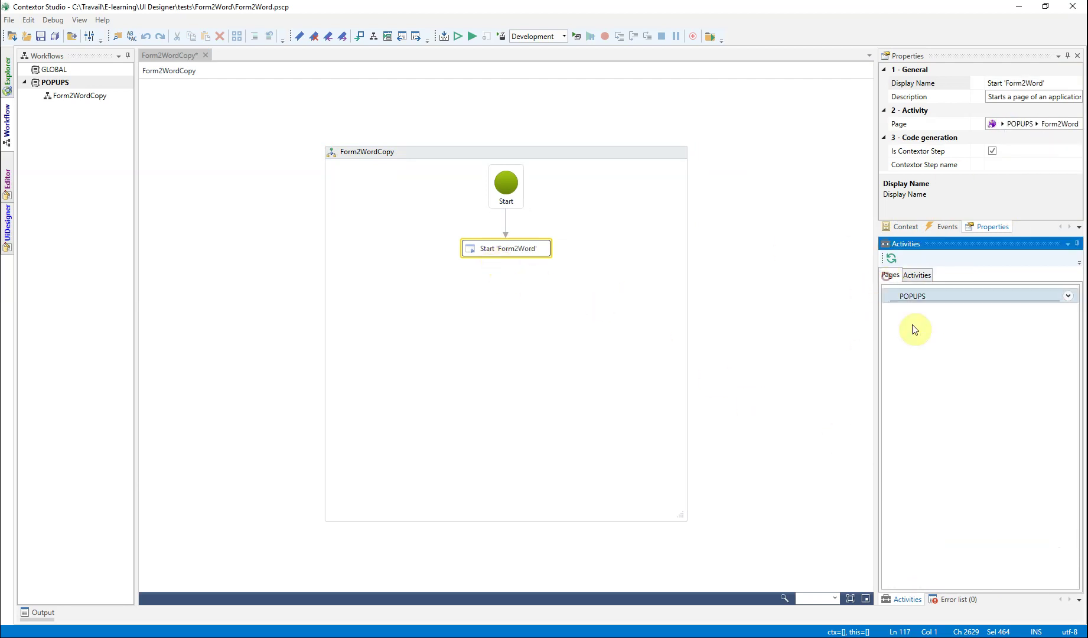
pyautogui.click(926, 297)
pyautogui.moveTo(918, 323); pyautogui.dragTo(507, 268)
# - Open the Form2Word management step and create a context folder named Contact
pyautogui.doubleClick(512, 329)
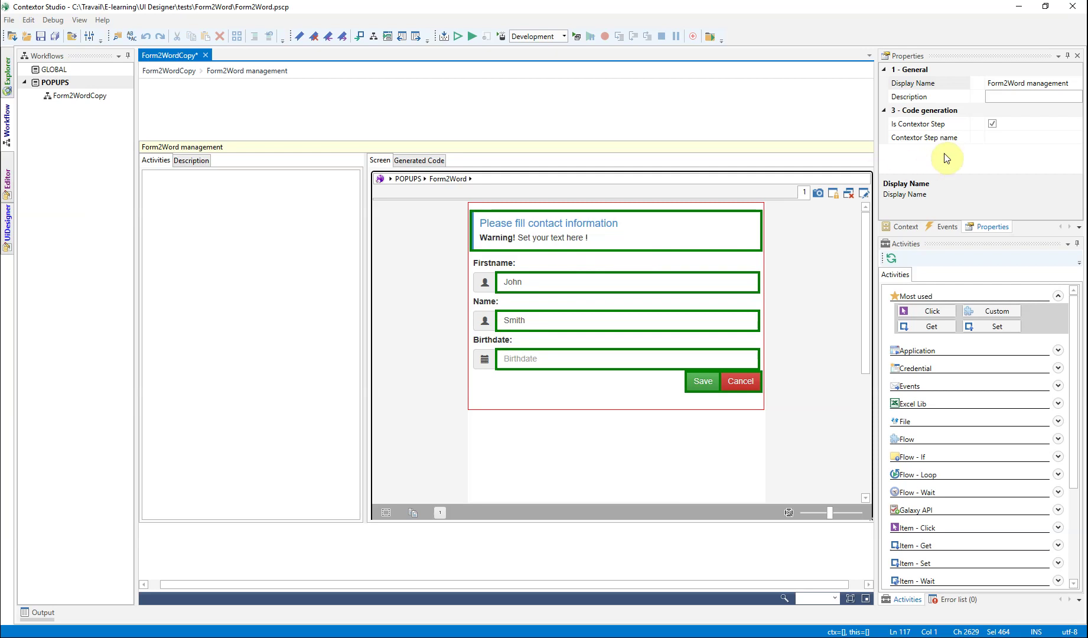
pyautogui.click(906, 227)
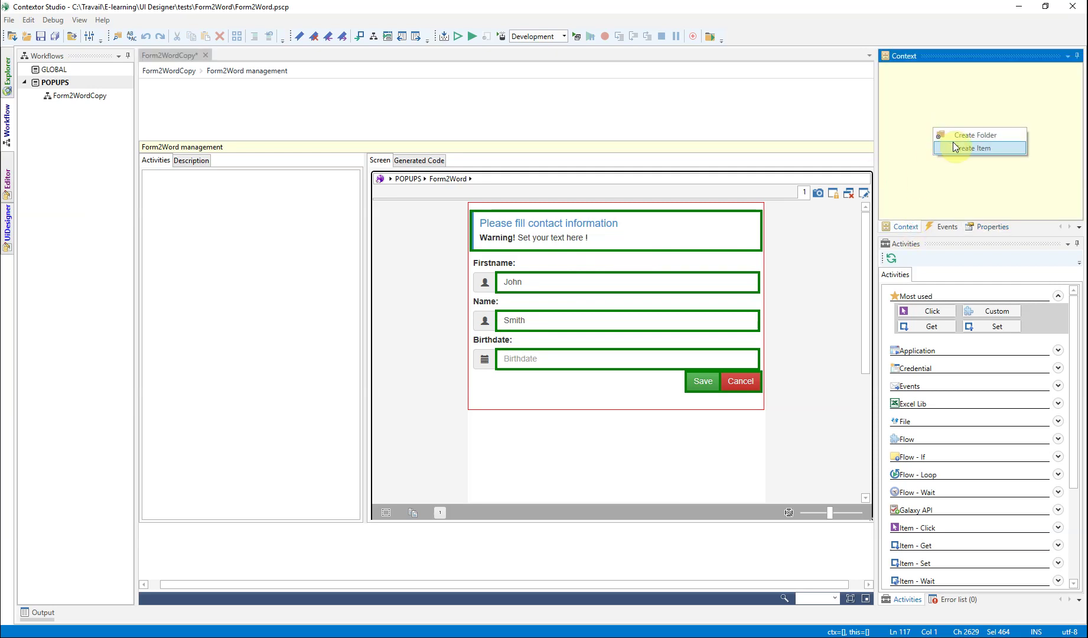
pyautogui.click(954, 136)
pyautogui.click(918, 69)
pyautogui.write('Contact')
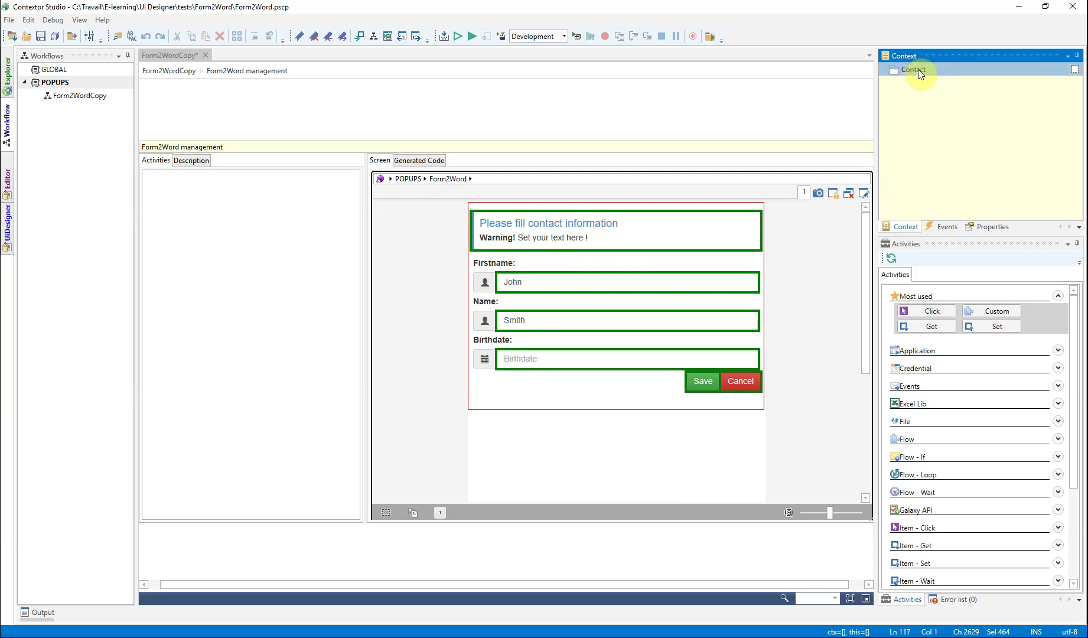
pyautogui.press('Return')
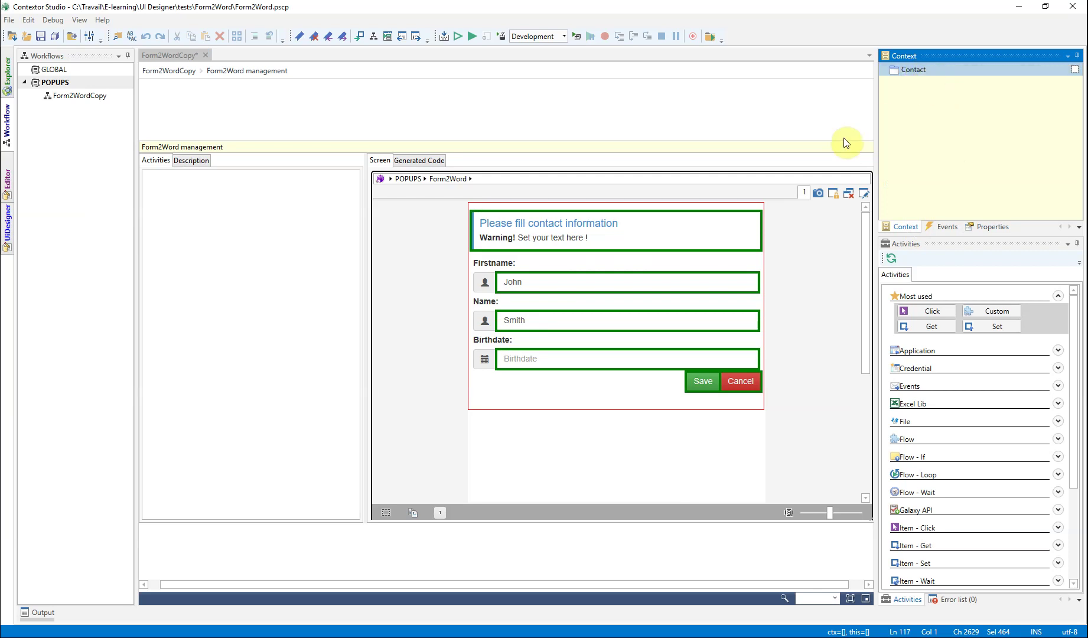
# - Store the Firstname, Name and Birthdate field values in Contact, followed by a wait for button2
pyautogui.moveTo(660, 281); pyautogui.dragTo(910, 74)
pyautogui.click(882, 69)
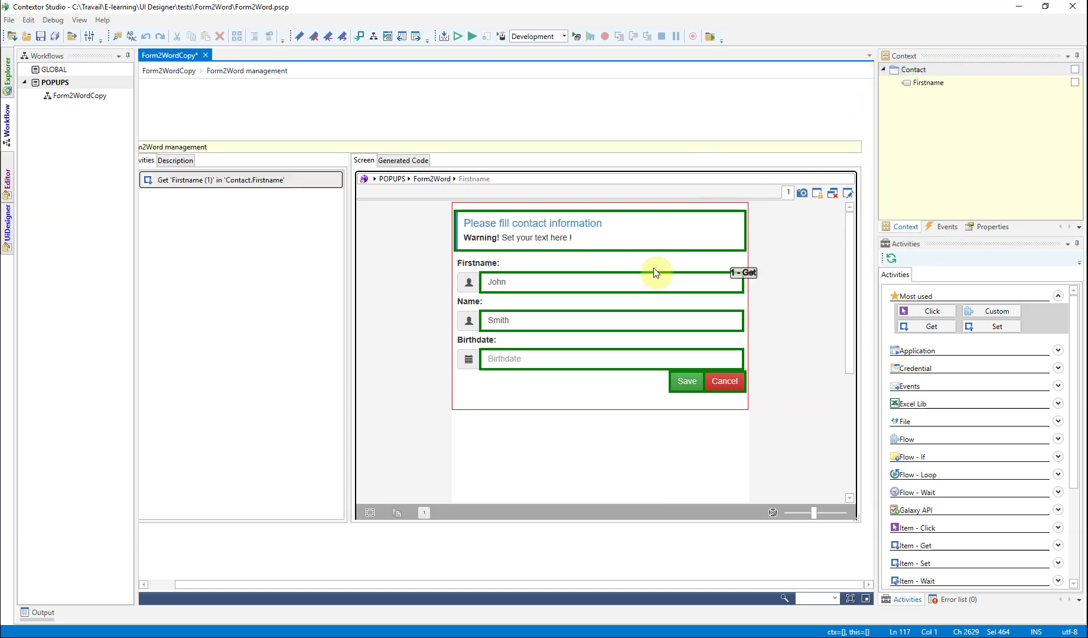
pyautogui.moveTo(628, 320); pyautogui.dragTo(910, 73)
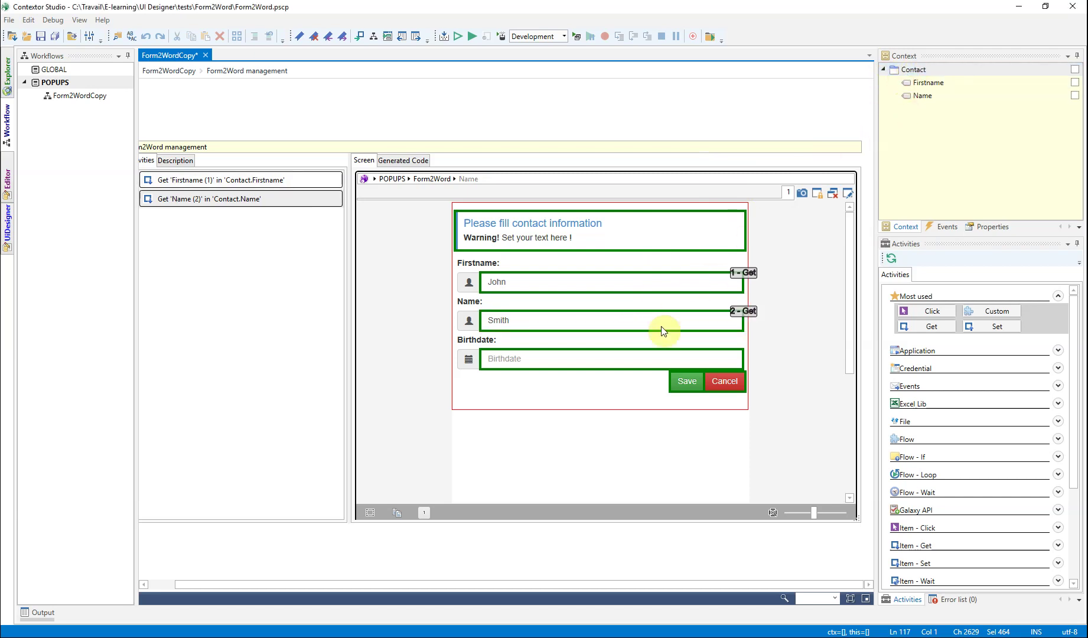
pyautogui.moveTo(631, 358); pyautogui.dragTo(941, 71)
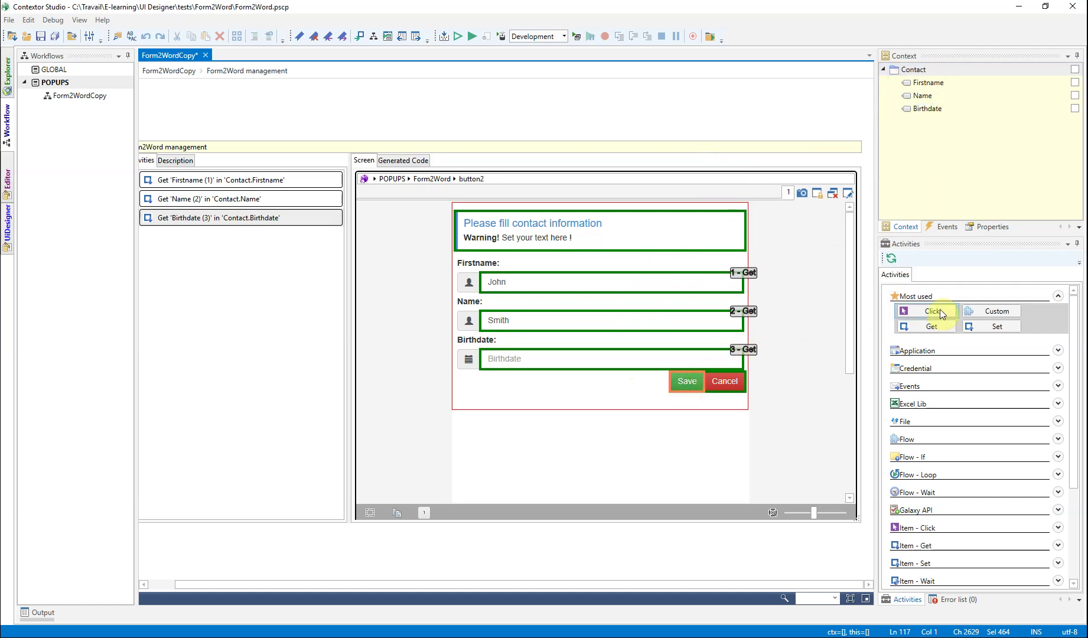
pyautogui.moveTo(941, 309)
pyautogui.mouseDown()
pyautogui.moveTo(964, 451)
pyautogui.moveTo(951, 488)
pyautogui.moveTo(910, 526)
pyautogui.mouseUp()
# - Add a wait for a click on the popup's Save button and move it to the top
pyautogui.click(913, 525)
pyautogui.moveTo(991, 541); pyautogui.dragTo(688, 381)
pyautogui.click(160, 239)
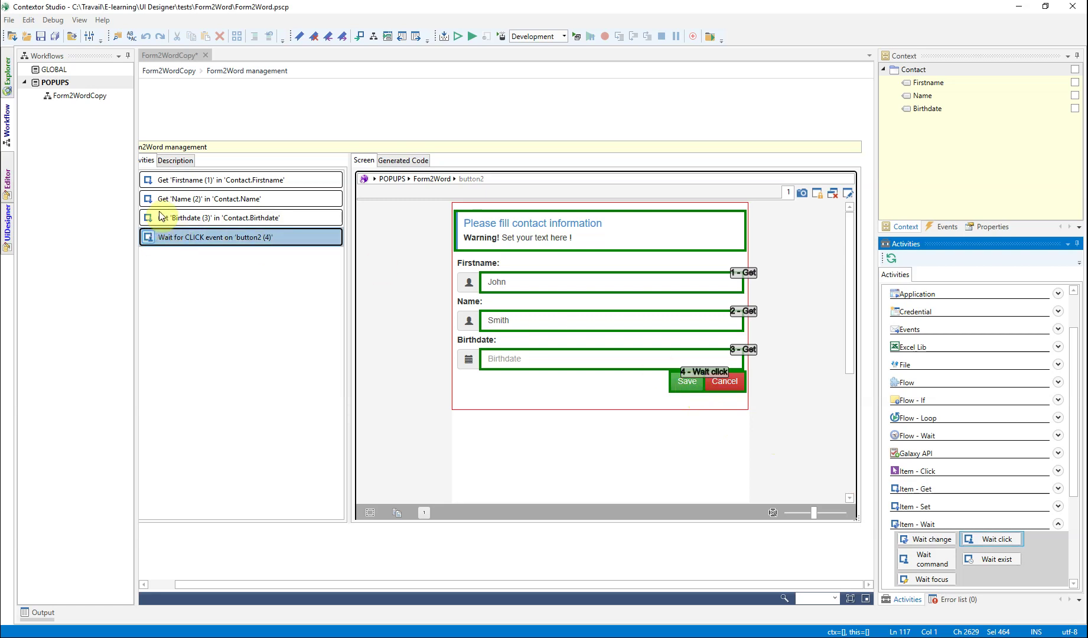
pyautogui.moveTo(165, 237); pyautogui.dragTo(171, 179)
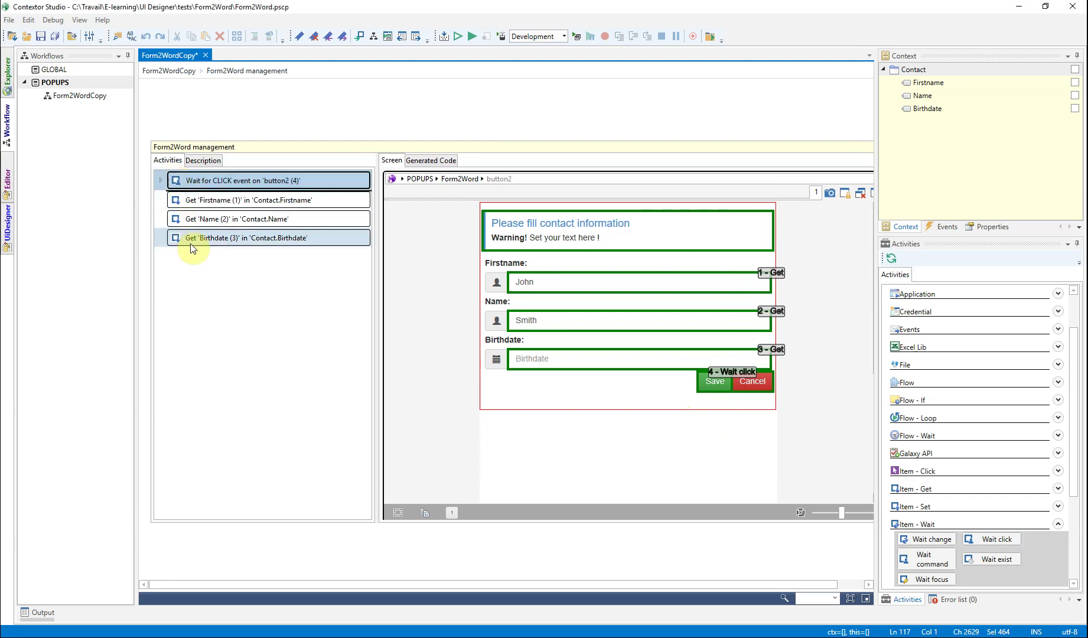
# - Nest the Firstname, Name and Birthdate Get steps under the wait, save, and return to Form2WordCopy
pyautogui.click(195, 202)
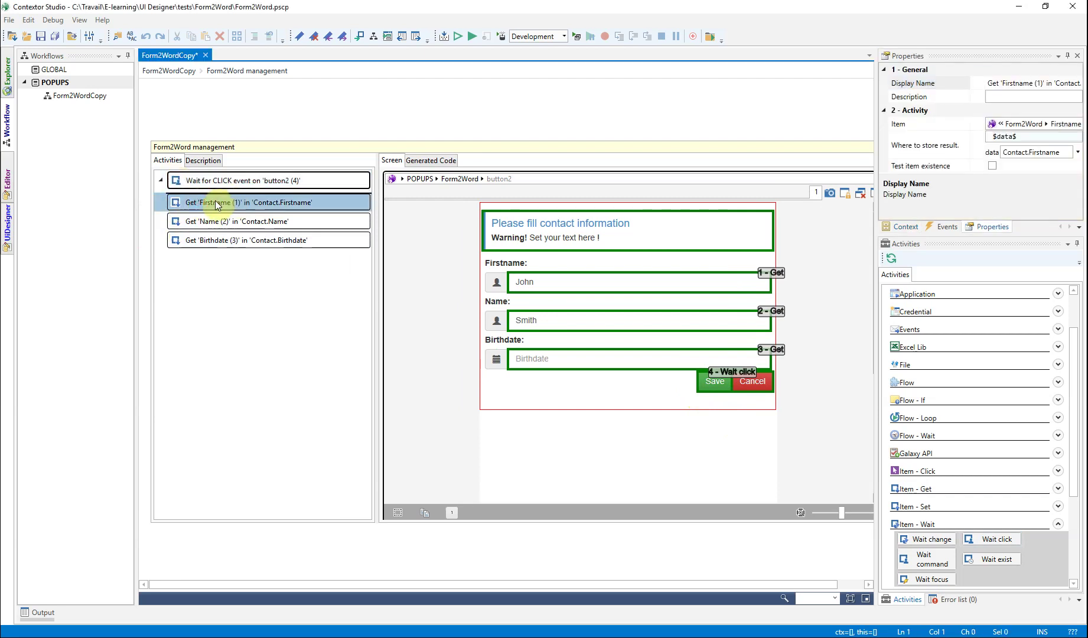
pyautogui.moveTo(216, 203)
pyautogui.mouseDown()
pyautogui.moveTo(208, 197)
pyautogui.moveTo(204, 219)
pyautogui.moveTo(204, 190)
pyautogui.mouseUp()
pyautogui.moveTo(205, 240); pyautogui.dragTo(201, 183)
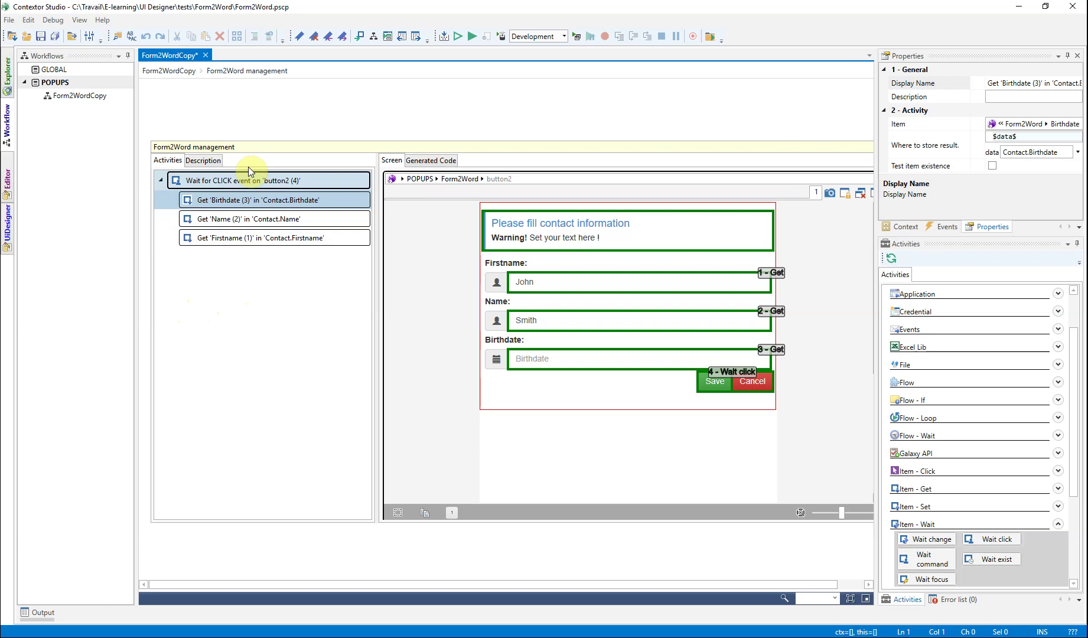
pyautogui.click(41, 41)
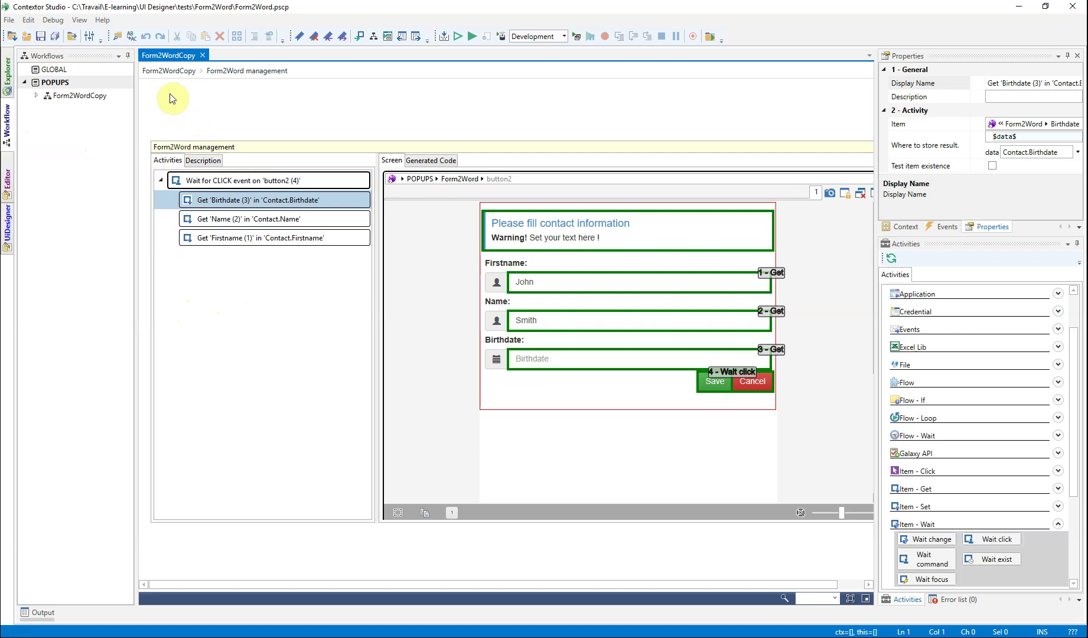
pyautogui.click(164, 76)
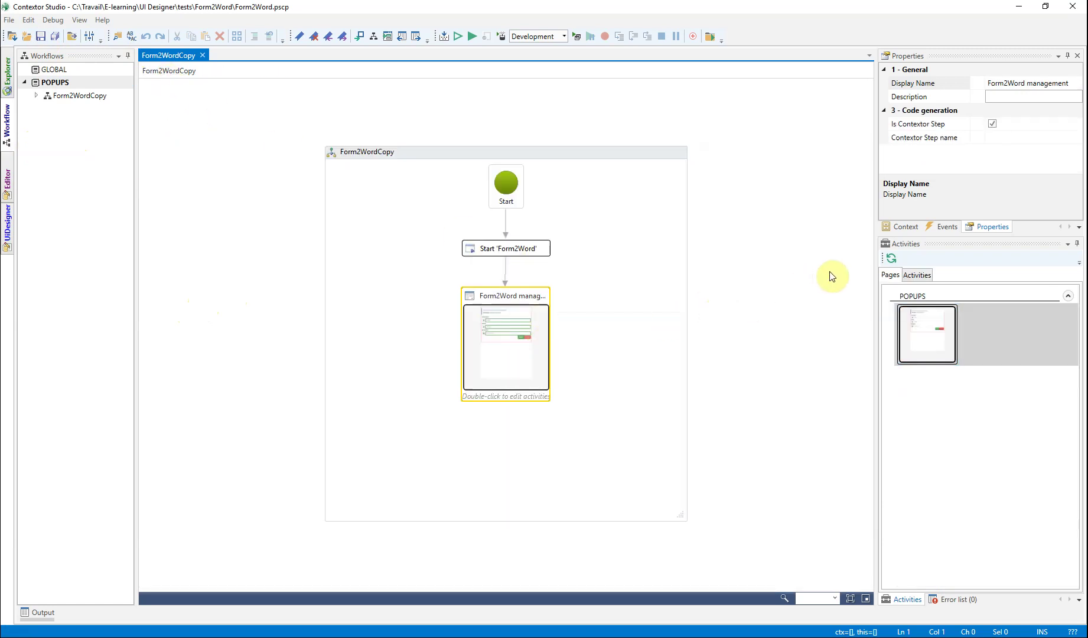
# - Add Word Lib's Init Word and then Open Word steps below Form2Word management
pyautogui.click(915, 280)
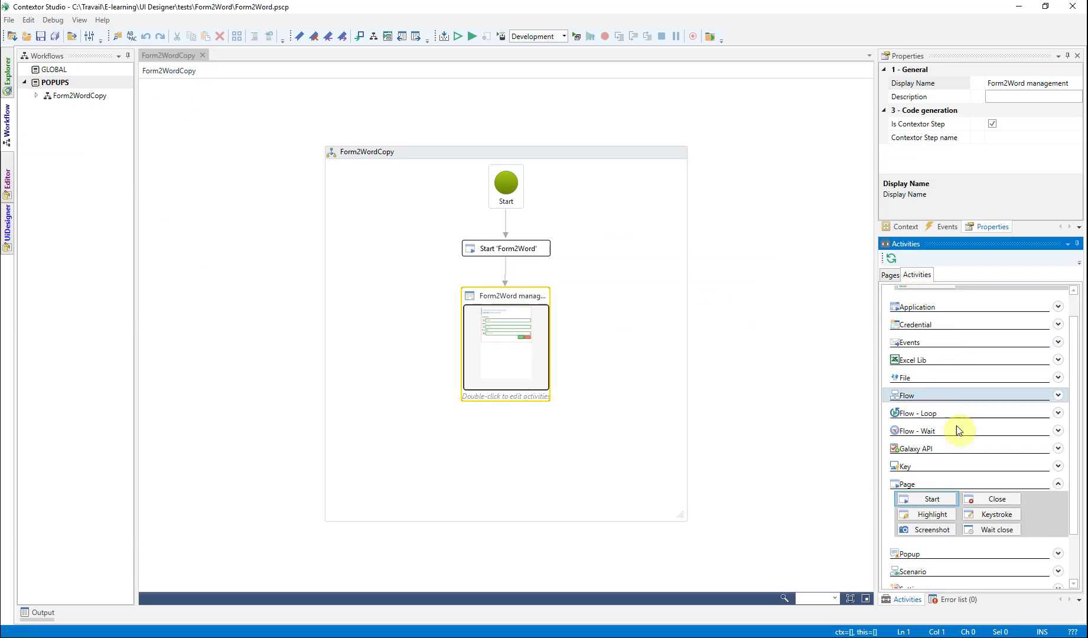
pyautogui.scroll(-2, 963, 462)
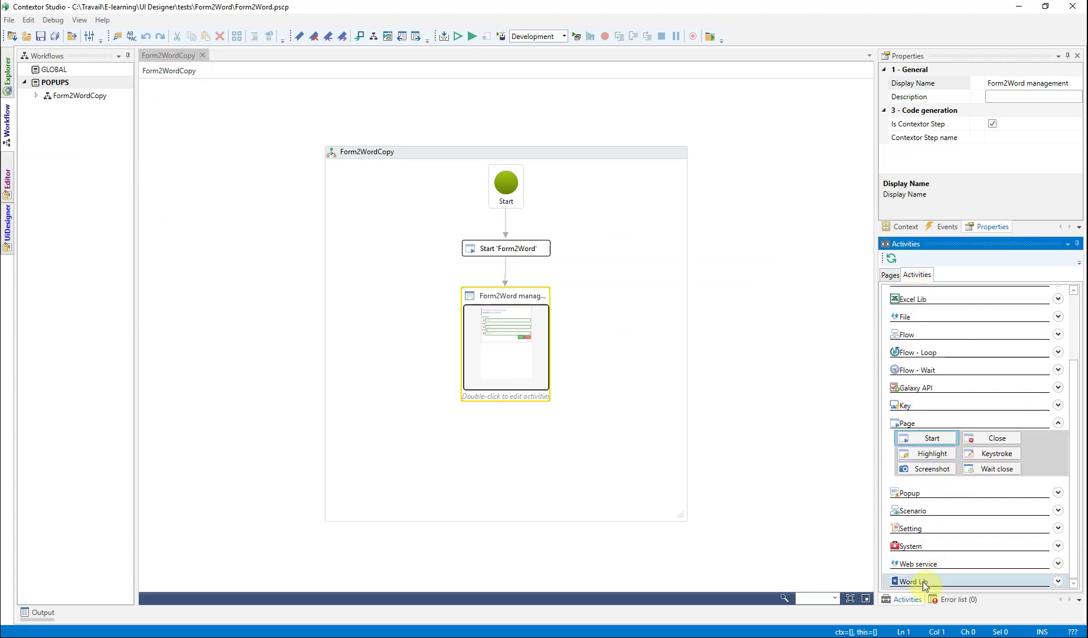
pyautogui.click(1056, 581)
pyautogui.moveTo(991, 534); pyautogui.dragTo(507, 415)
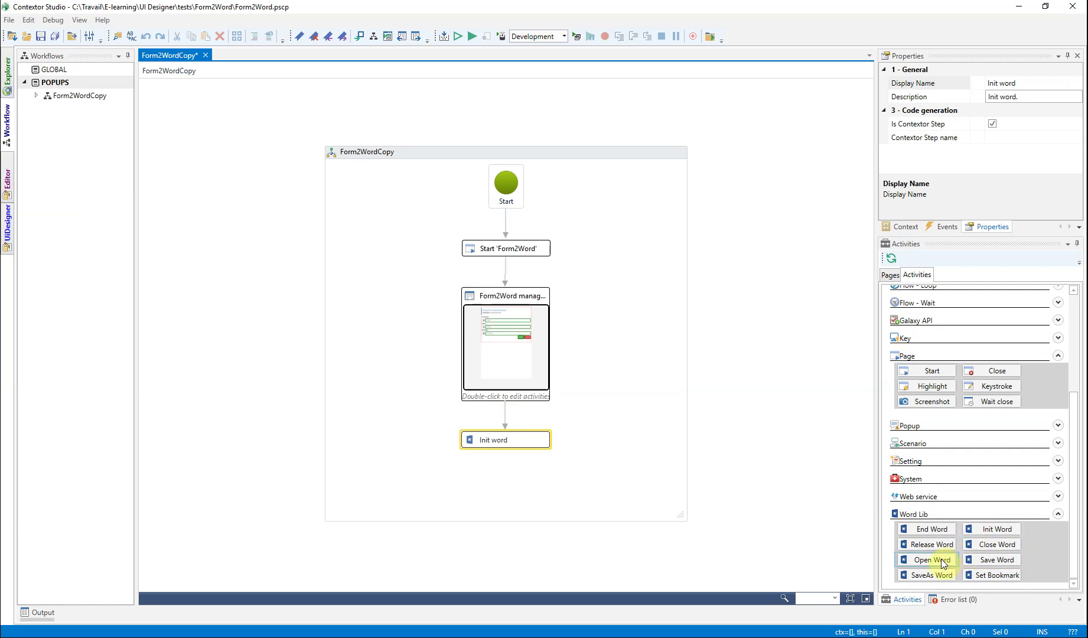
pyautogui.moveTo(939, 559); pyautogui.dragTo(509, 466)
pyautogui.click(6, 162)
# - Add the Word Integration library script under Scripts, then open UIDesigner - Template Contextor.doc from the desktop
pyautogui.click(7, 180)
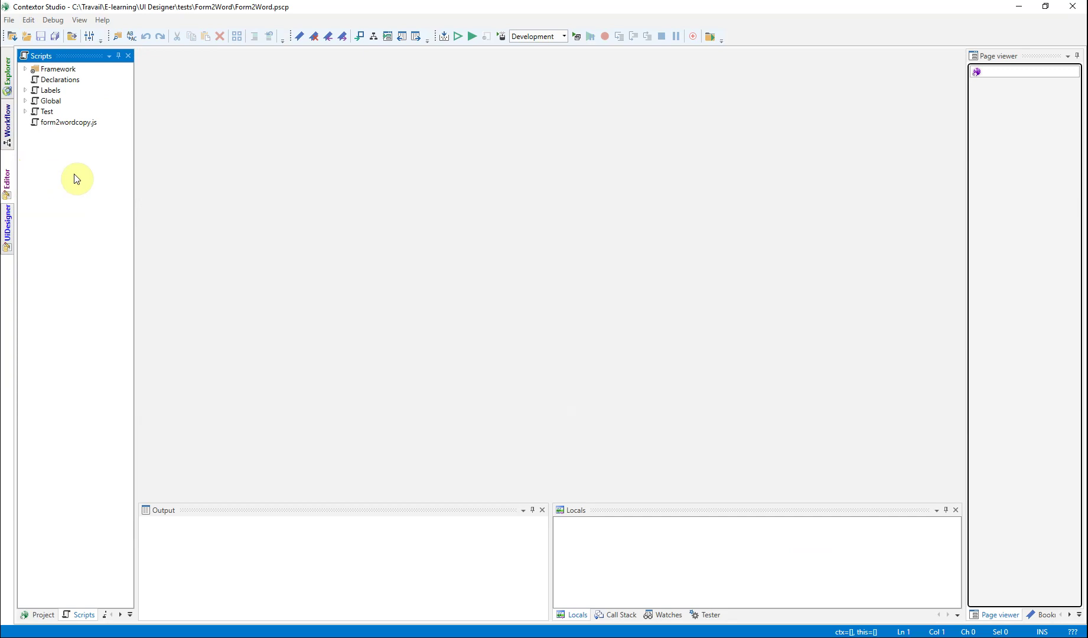
pyautogui.rightClick(75, 175)
pyautogui.click(99, 190)
pyautogui.scroll(-10, 576, 338)
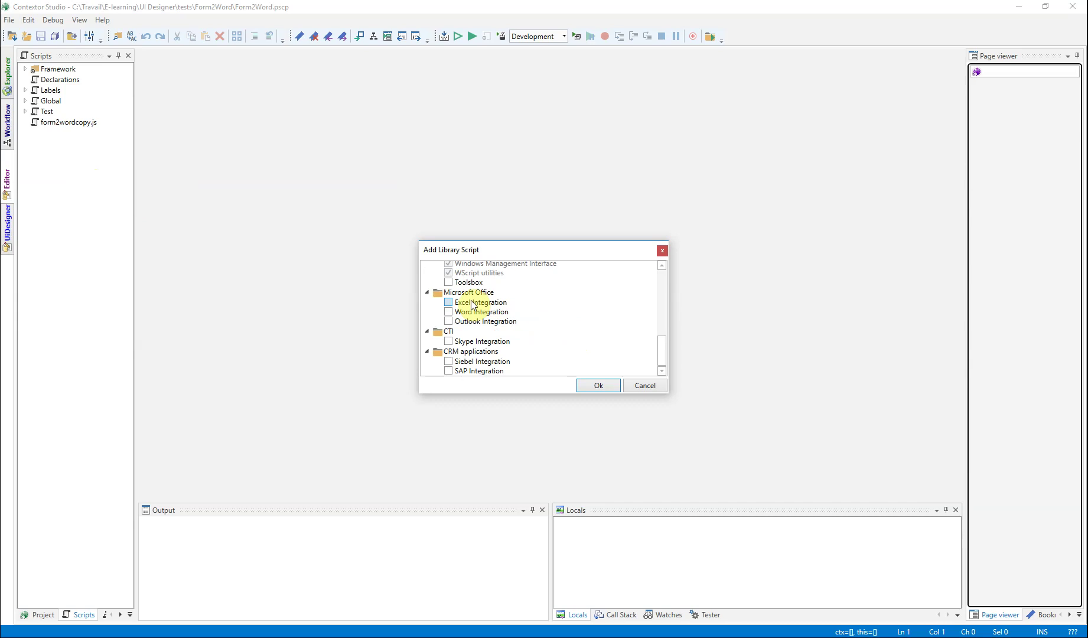
pyautogui.click(448, 312)
pyautogui.click(598, 386)
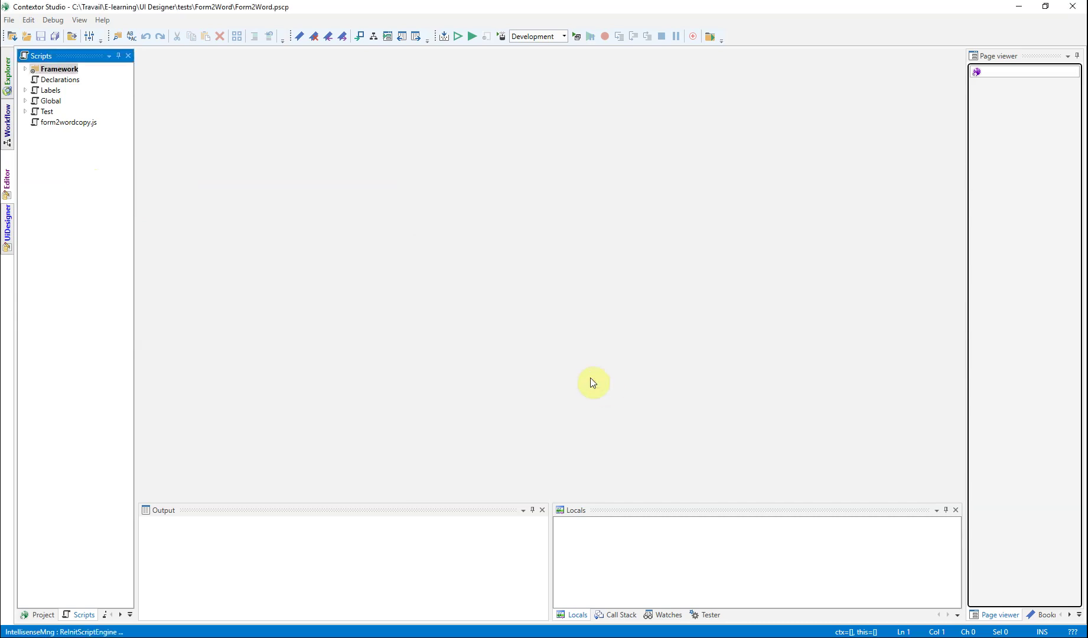
pyautogui.click(10, 140)
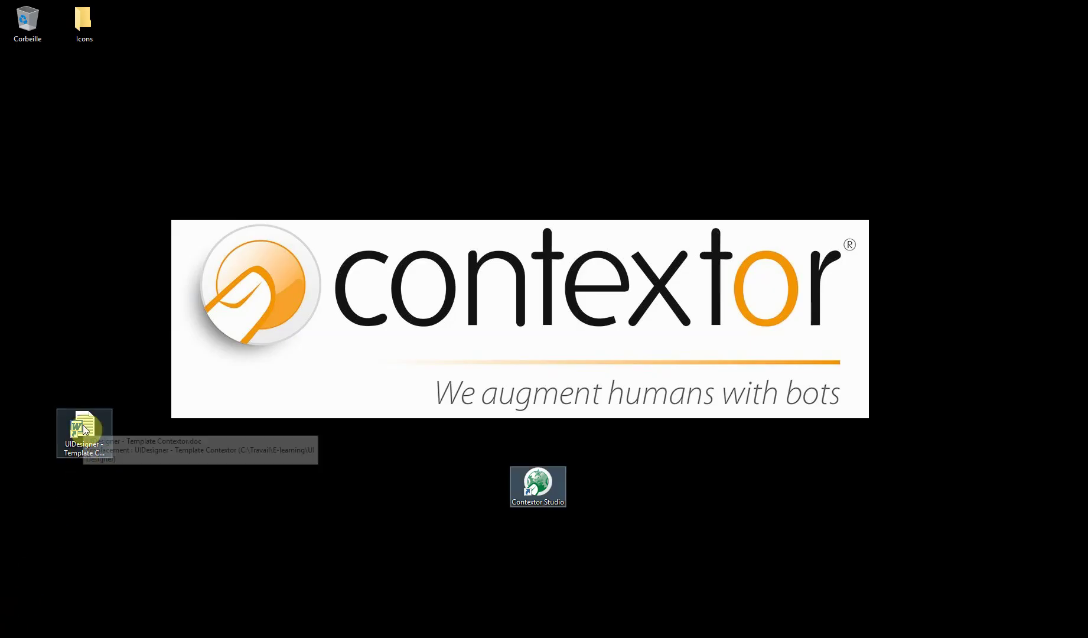
pyautogui.doubleClick(84, 427)
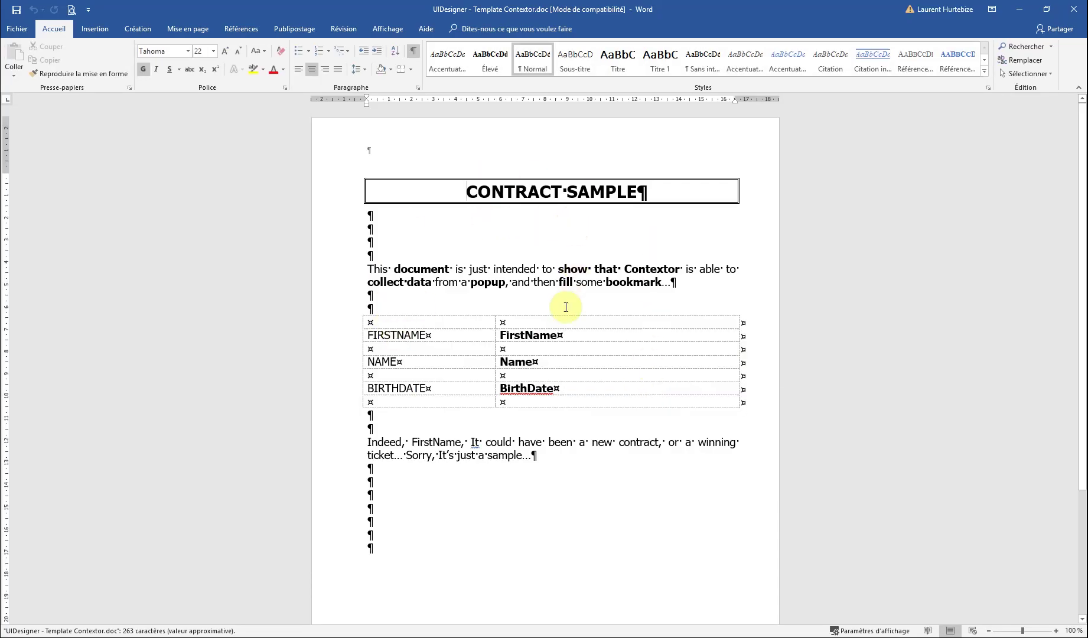
# - Check the template's FirstName, Name and BirthDate bookmarks in the Signet list, then close Word
pyautogui.click(533, 335)
pyautogui.click(518, 362)
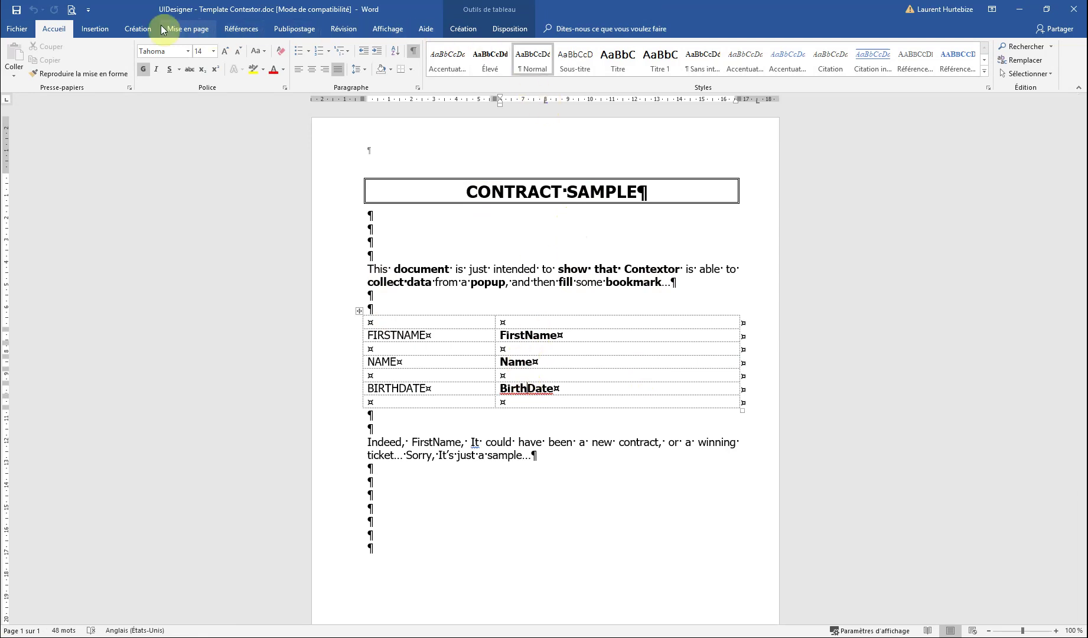
pyautogui.click(95, 29)
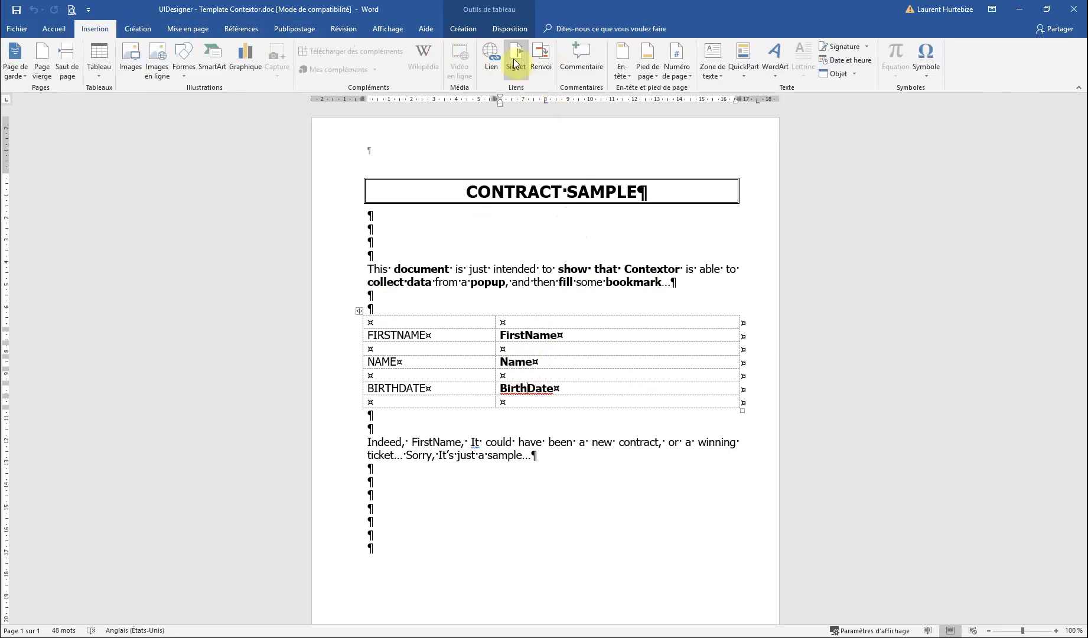
pyautogui.click(516, 59)
pyautogui.click(762, 434)
pyautogui.click(758, 441)
pyautogui.click(754, 448)
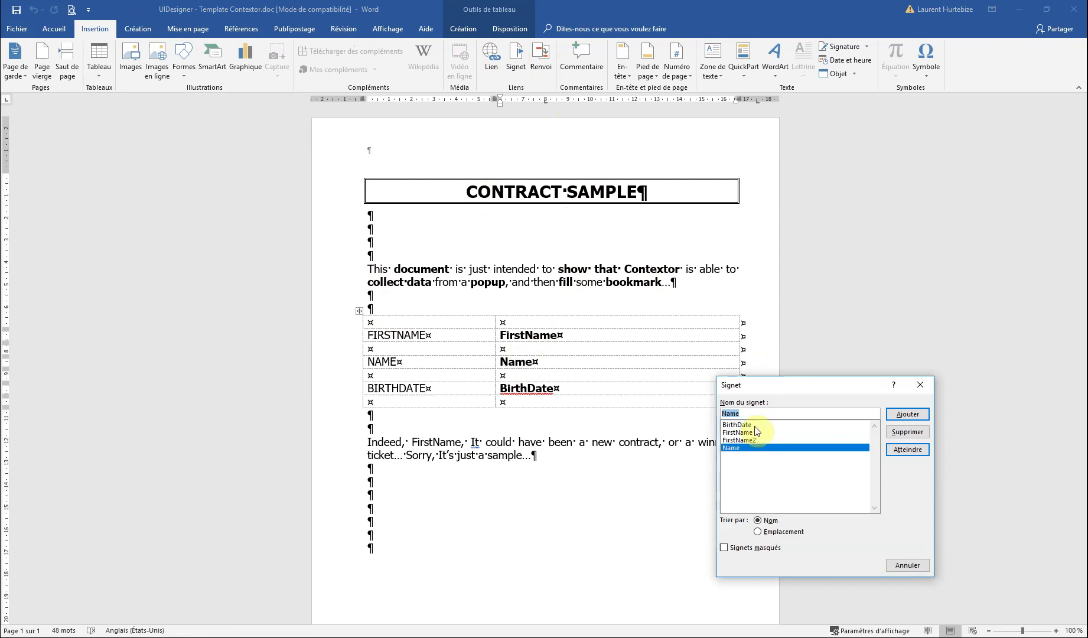
pyautogui.click(754, 425)
pyautogui.click(904, 450)
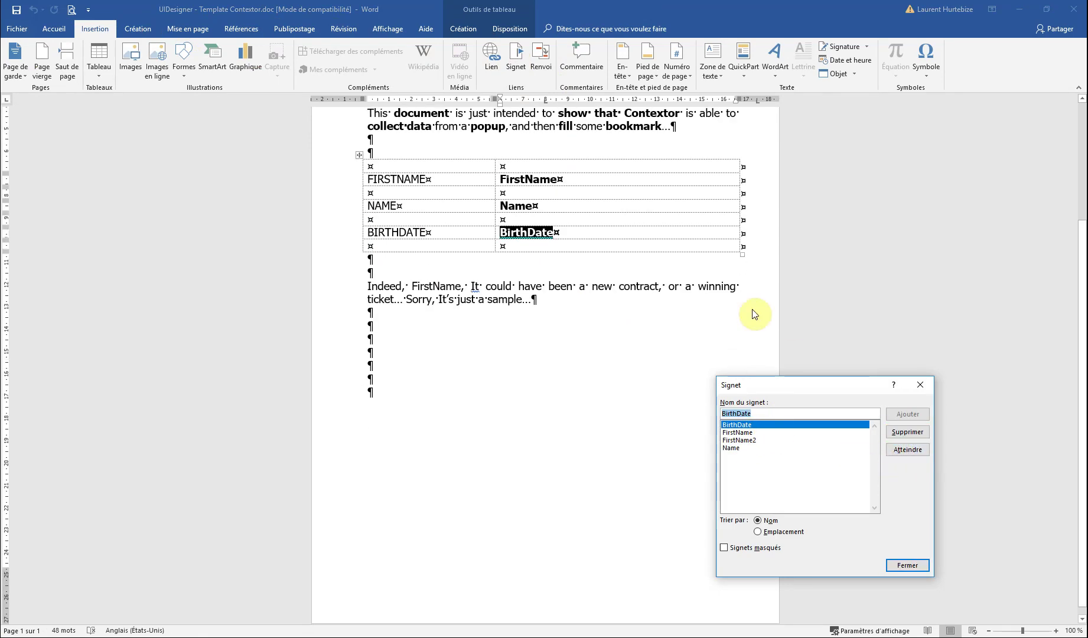
pyautogui.click(907, 565)
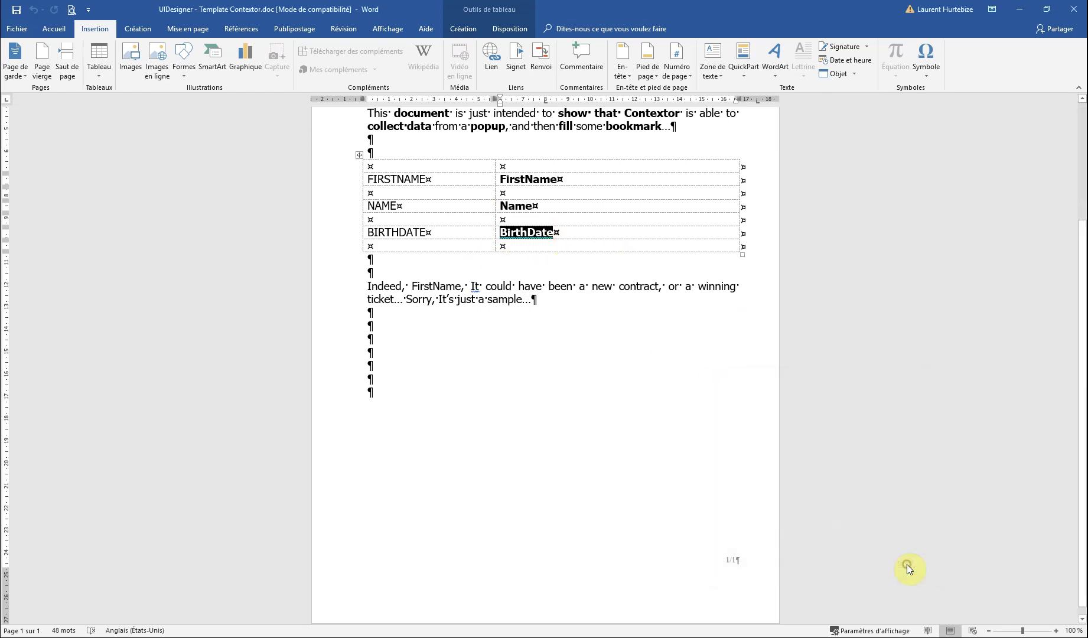
pyautogui.click(1074, 17)
# - Copy UIDesigner - Template Contextor.doc from the UI Designer folder
pyautogui.click(77, 27)
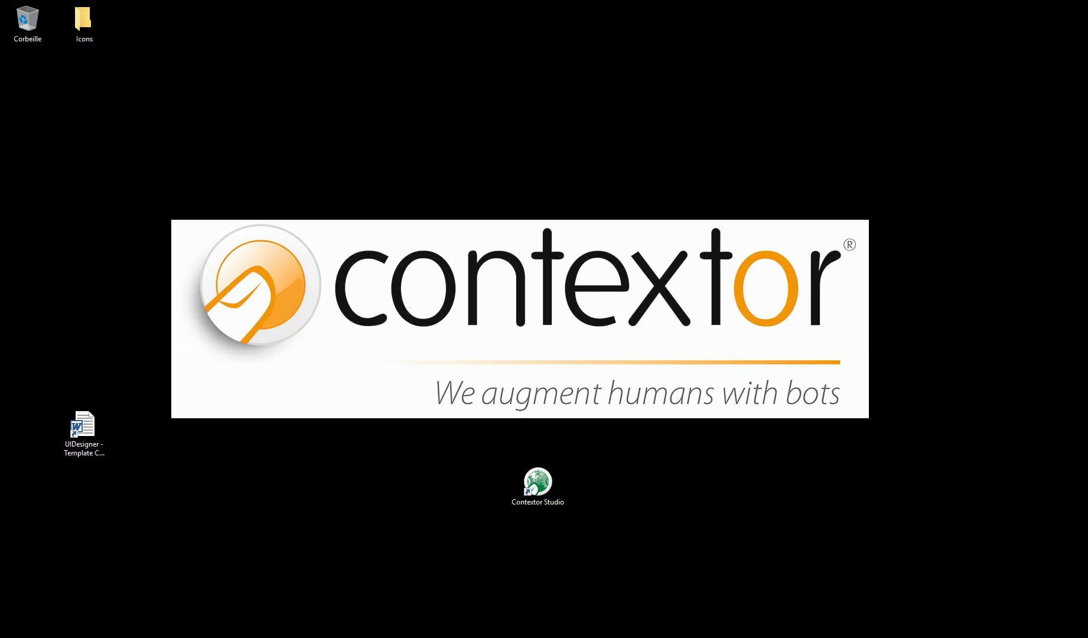
pyautogui.moveTo(59, 86)
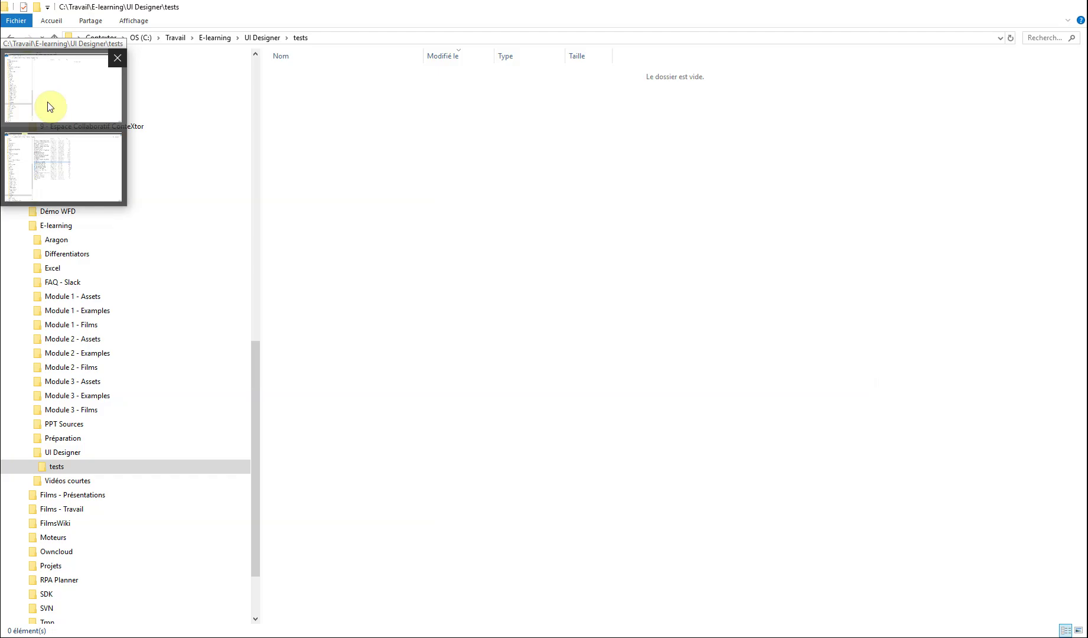
pyautogui.click(48, 102)
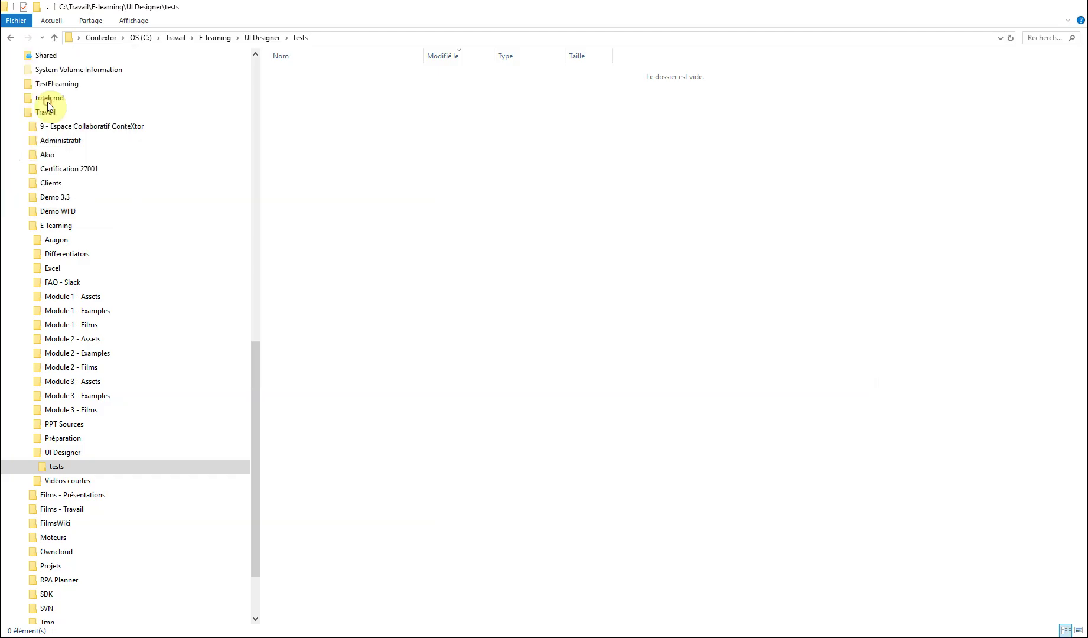
pyautogui.click(249, 39)
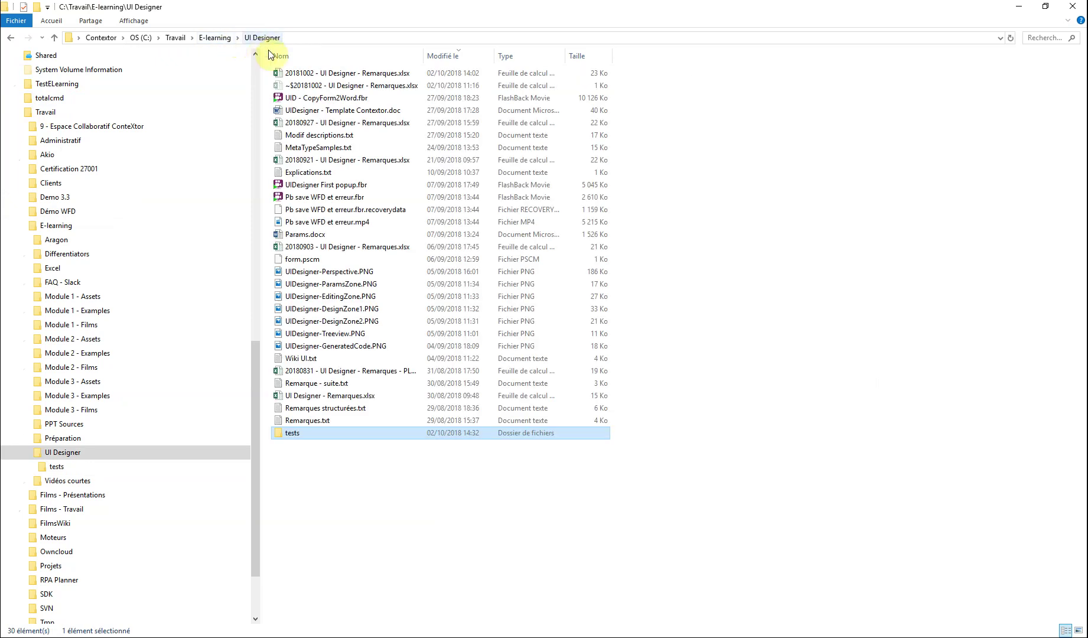
pyautogui.click(343, 111)
pyautogui.hotkey('ctrl', 'c')
# - Paste the template into tests\Form2Word\log and minimize the folder window
pyautogui.doubleClick(292, 433)
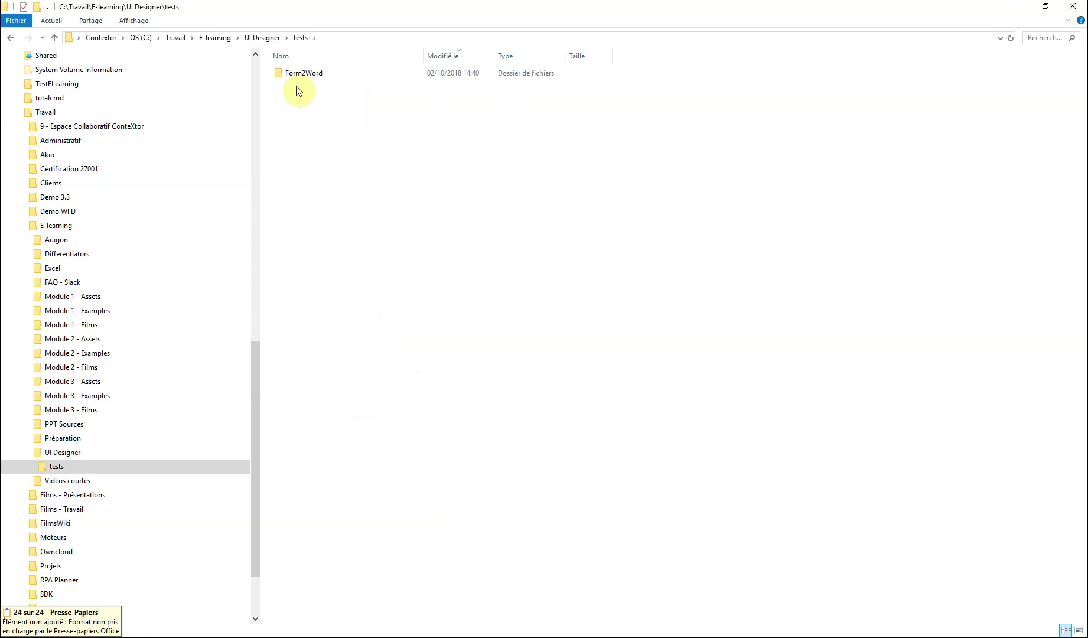
pyautogui.doubleClick(300, 74)
pyautogui.doubleClick(290, 112)
pyautogui.hotkey('ctrl', 'v')
pyautogui.click(402, 38)
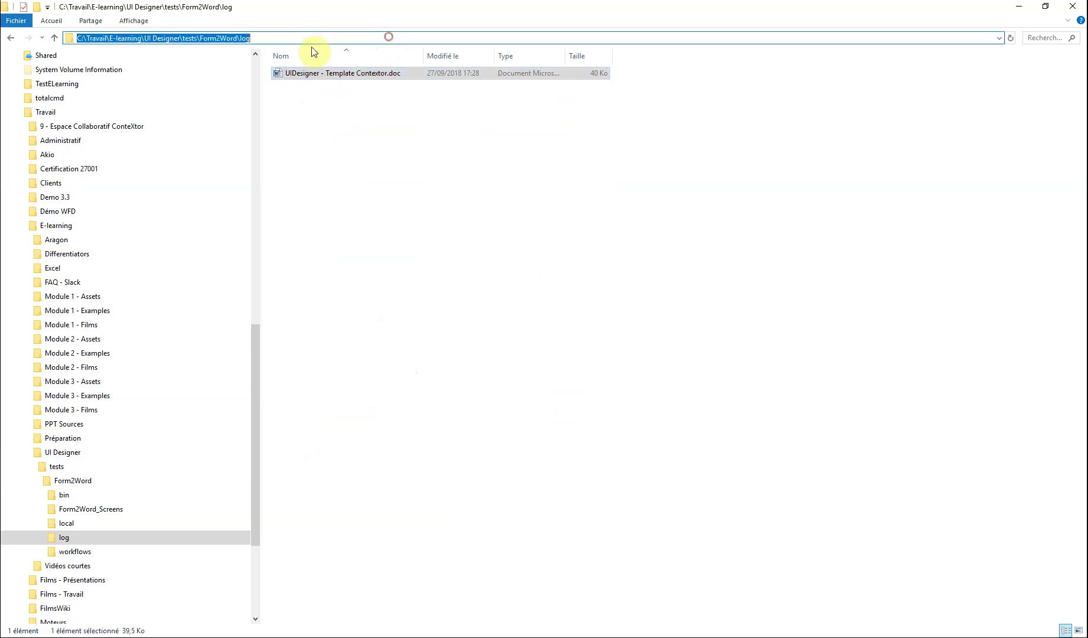
pyautogui.click(262, 38)
pyautogui.click(1020, 6)
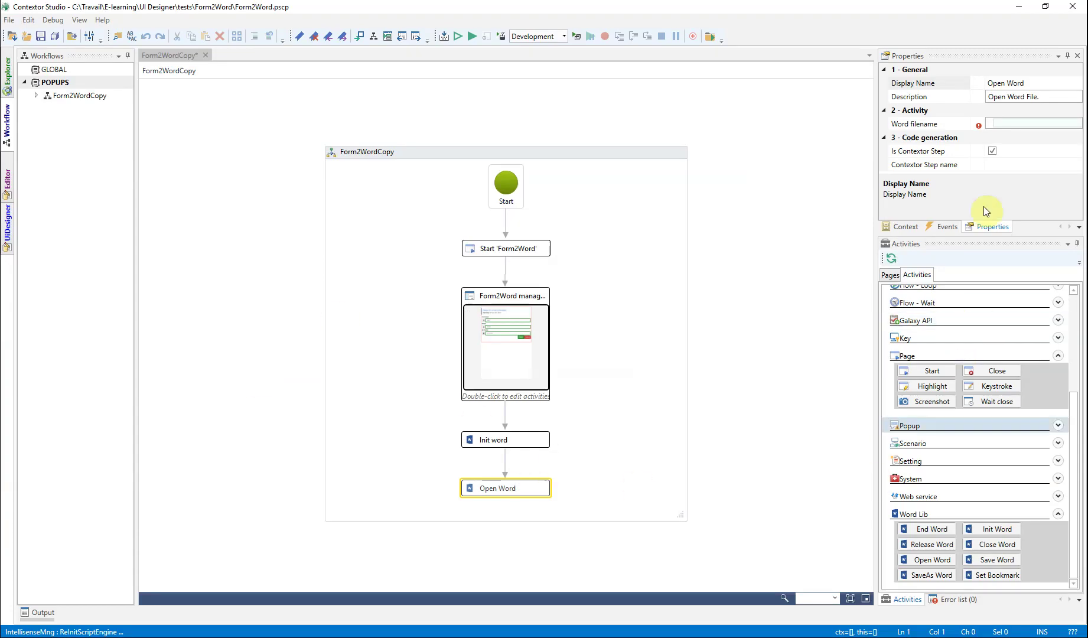
# - Start the Open Word filename expression with ctx.options.path.log + \
pyautogui.click(1025, 122)
pyautogui.write('ctx.')
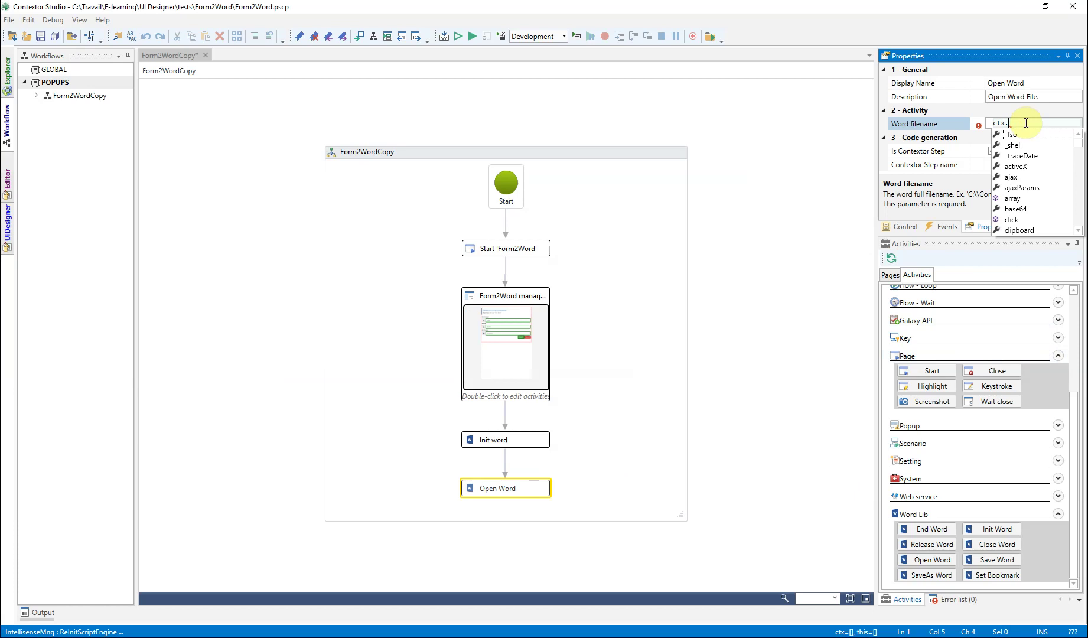
pyautogui.write('options')
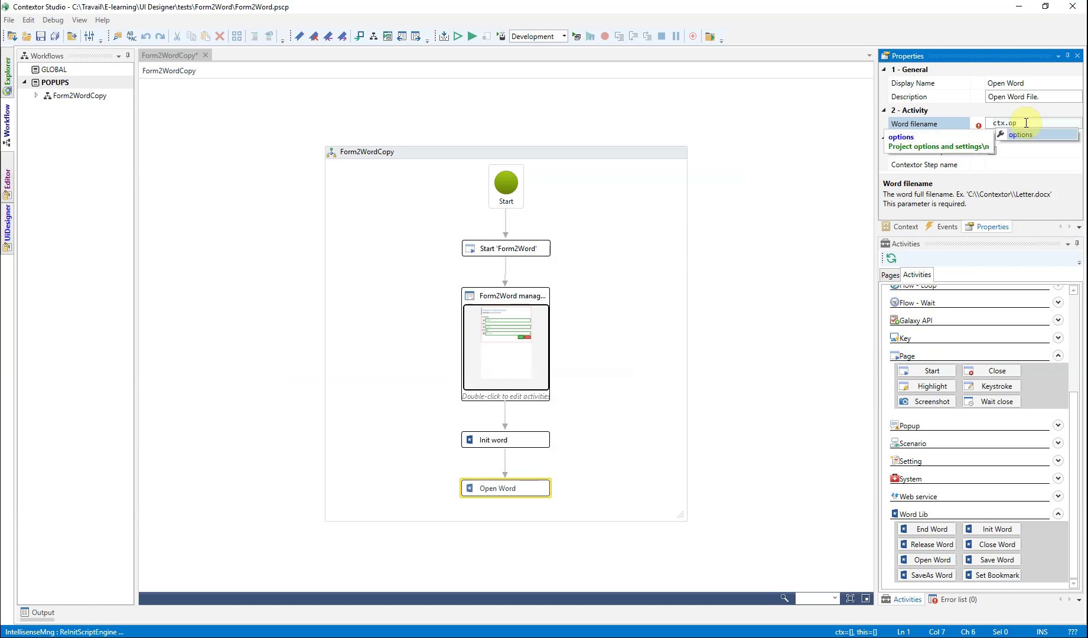
pyautogui.press('Return')
pyautogui.write('.')
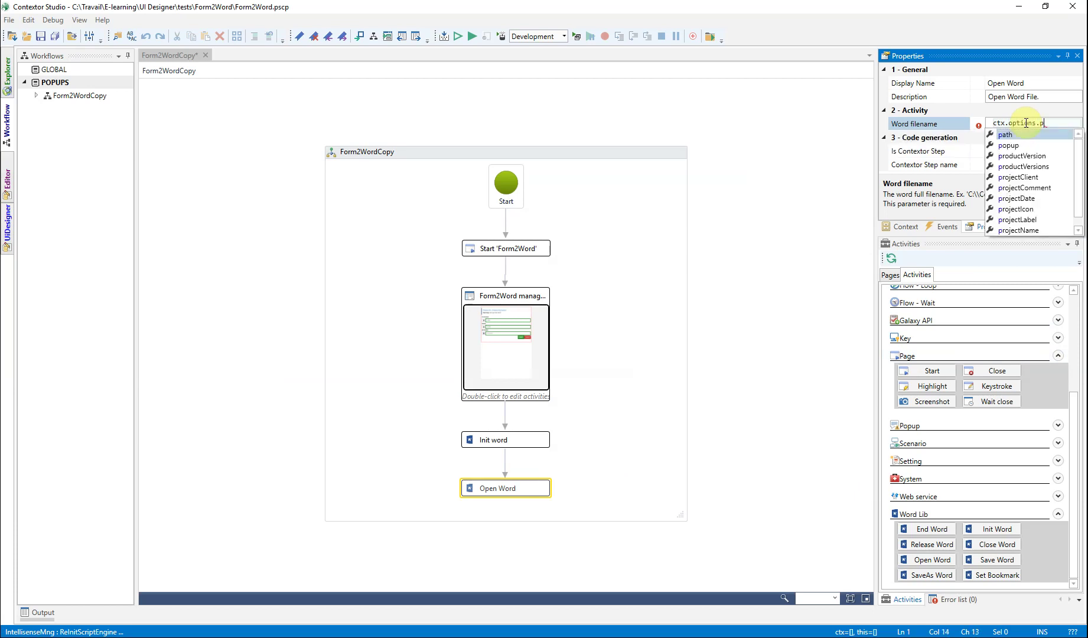
pyautogui.write('path')
pyautogui.press('Return')
pyautogui.write('.log + \\')
# - Complete the filename with the quoted 'UIDesigner - Template Contextor.doc' name copied from Explorer
pyautogui.hotkey('alt', 'Tab')
pyautogui.press('F2')
pyautogui.hotkey('ctrl', 'c')
pyautogui.press('Escape')
pyautogui.hotkey('alt', 'Tab')
pyautogui.hotkey('ctrl', 'v')
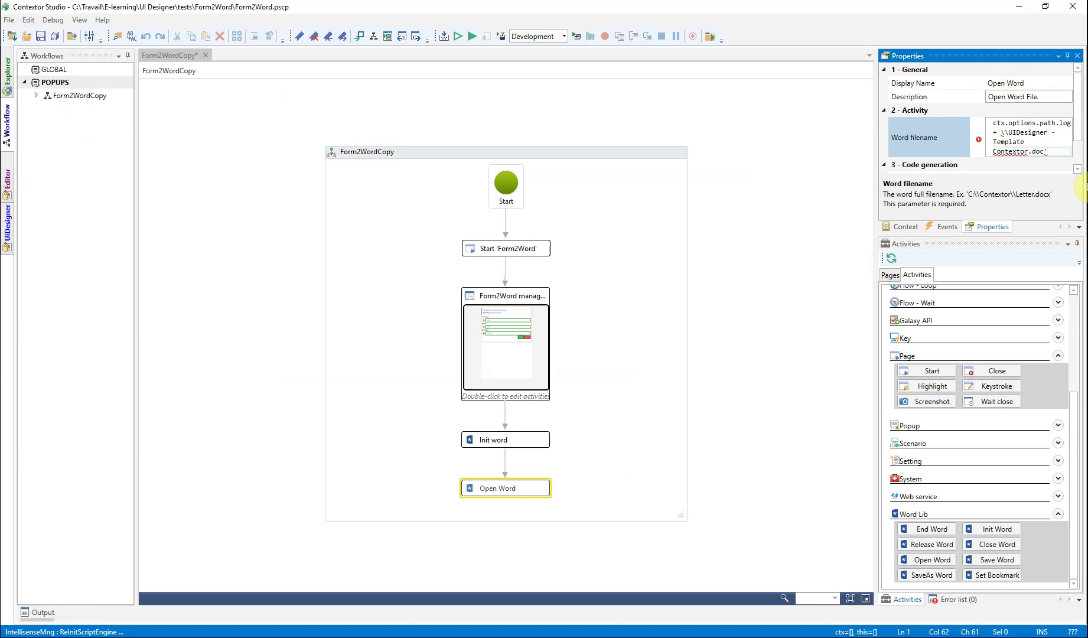
pyautogui.click(999, 132)
pyautogui.write("'")
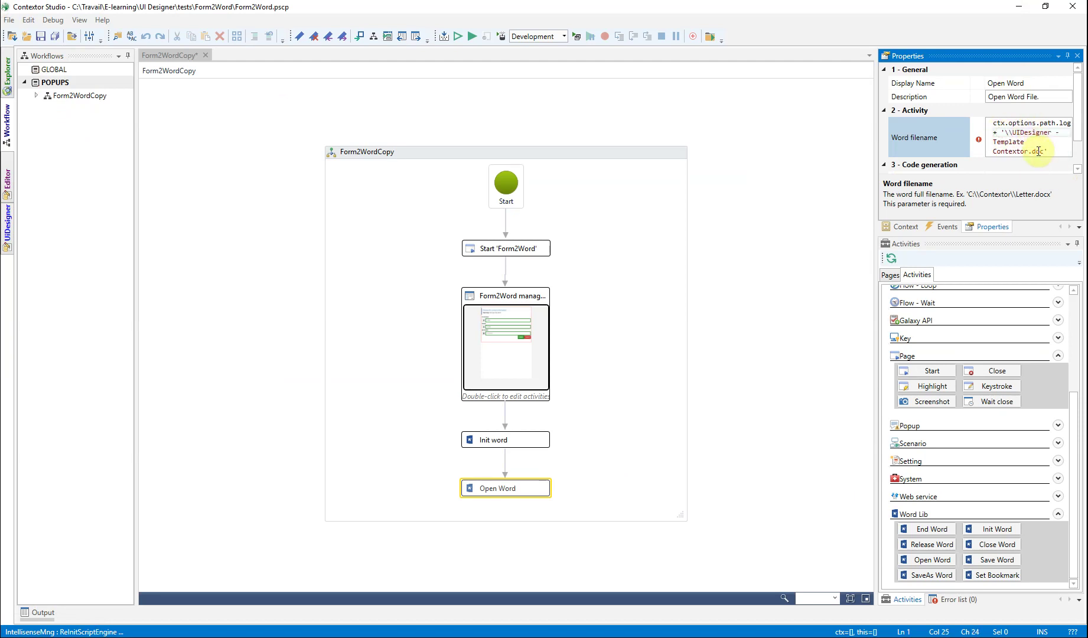
pyautogui.click(1059, 151)
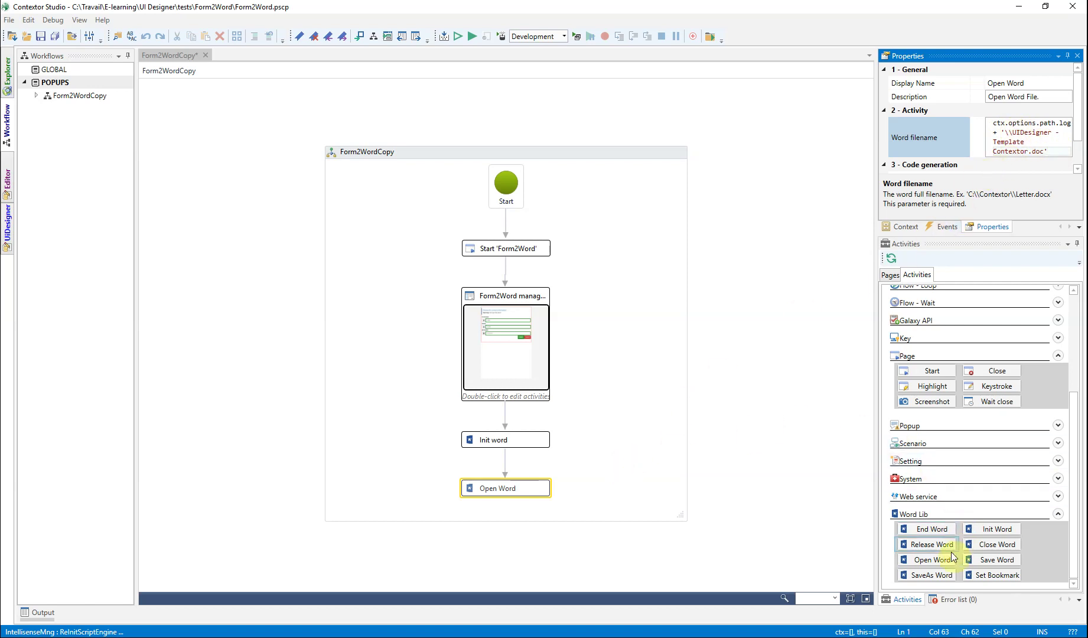
# - Add a Set Bookmark step filling 'FirstName' with $data$ from Contact.Firstname, plus a second below it
pyautogui.moveTo(994, 576); pyautogui.dragTo(506, 513)
pyautogui.click(1006, 122)
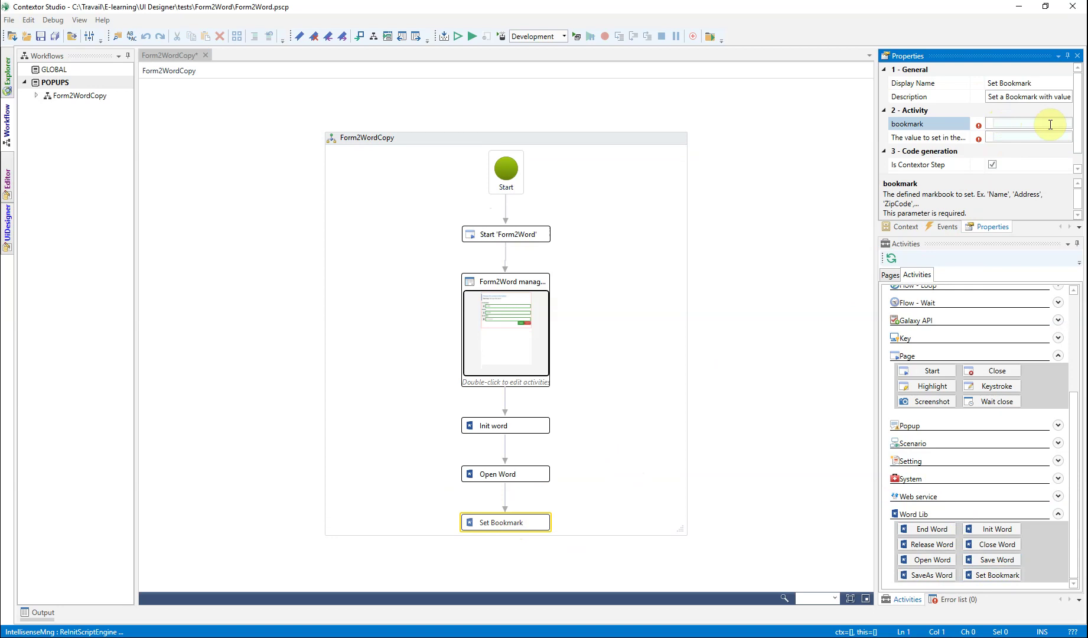
pyautogui.write("'FirstName")
pyautogui.click(1034, 136)
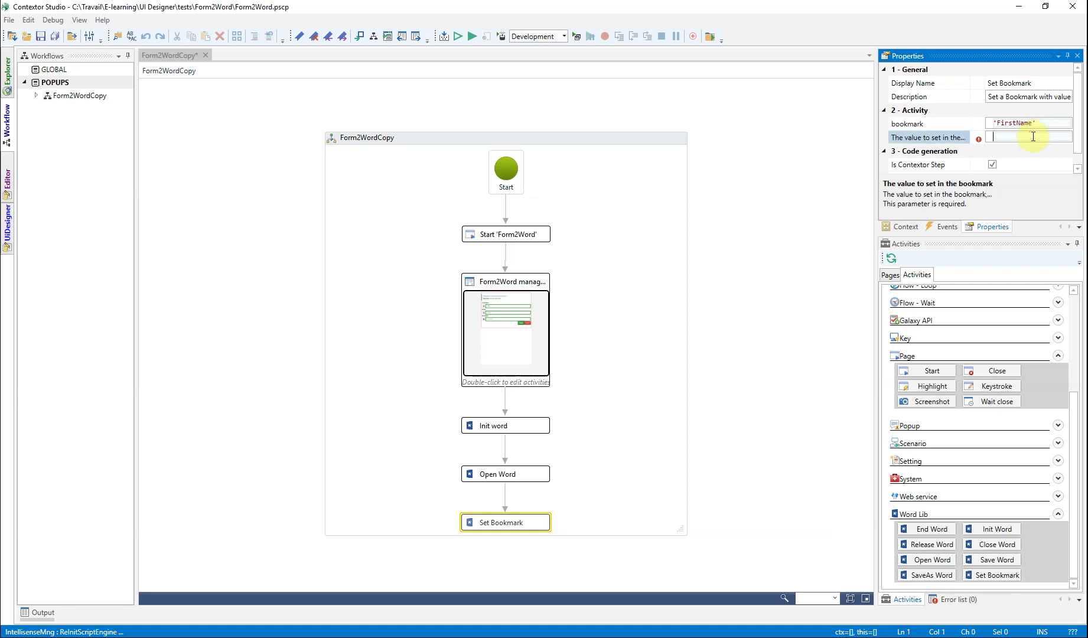
pyautogui.write('$data$')
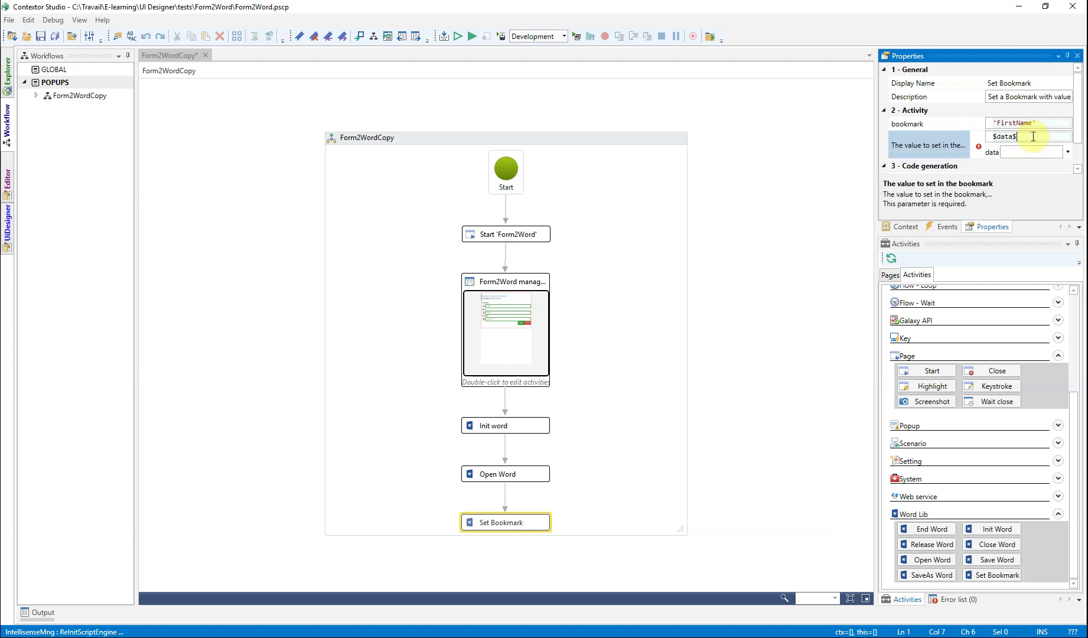
pyautogui.click(1067, 152)
pyautogui.click(1016, 165)
pyautogui.click(1053, 179)
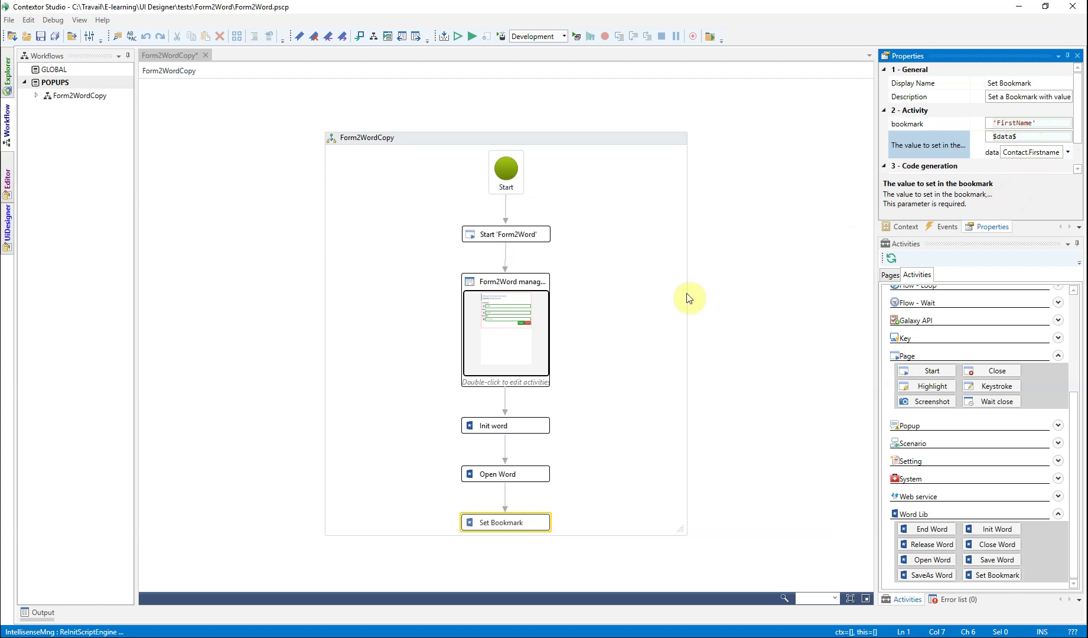
pyautogui.moveTo(681, 528); pyautogui.dragTo(684, 554)
pyautogui.moveTo(850, 561); pyautogui.dragTo(500, 517)
# - Set the second bookmark step to fill 'Name' from Contact.Name
pyautogui.click(1003, 122)
pyautogui.write("'Name'")
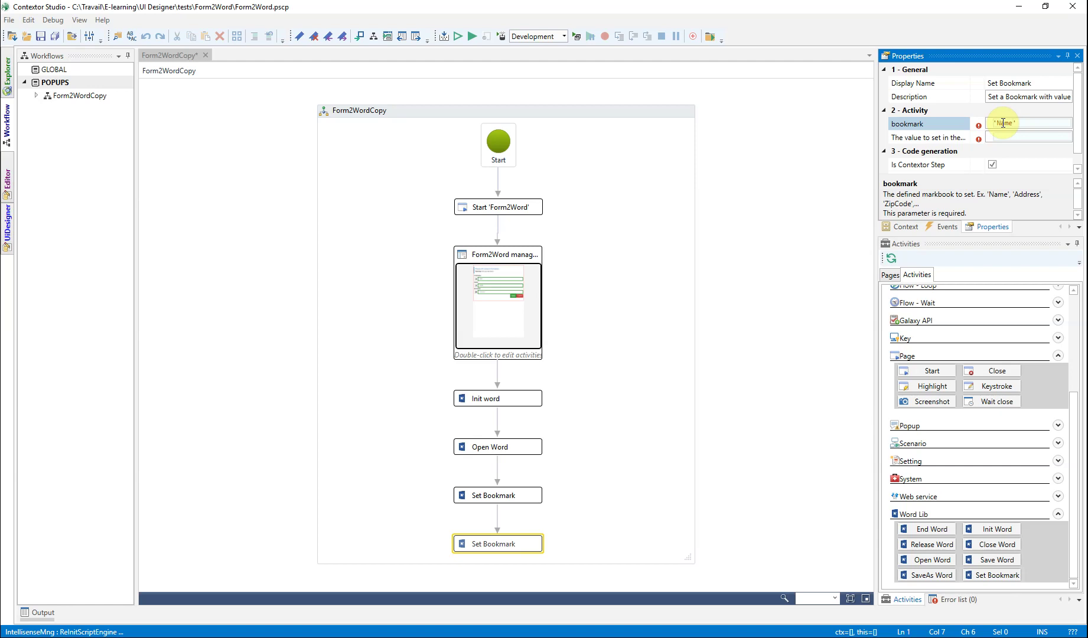
pyautogui.click(1004, 136)
pyautogui.click(1068, 151)
pyautogui.click(1016, 165)
pyautogui.click(1049, 190)
pyautogui.click(978, 179)
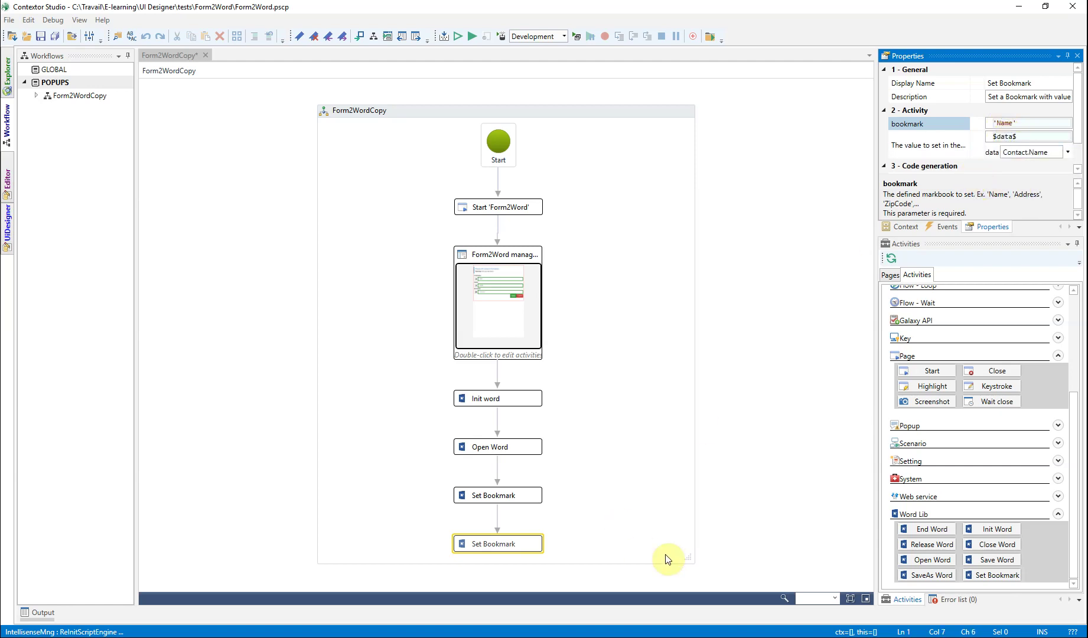
# - Add a third Set Bookmark step filling 'BirthDate' with $data$ from Contact.Birthdate
pyautogui.moveTo(997, 575); pyautogui.dragTo(498, 542)
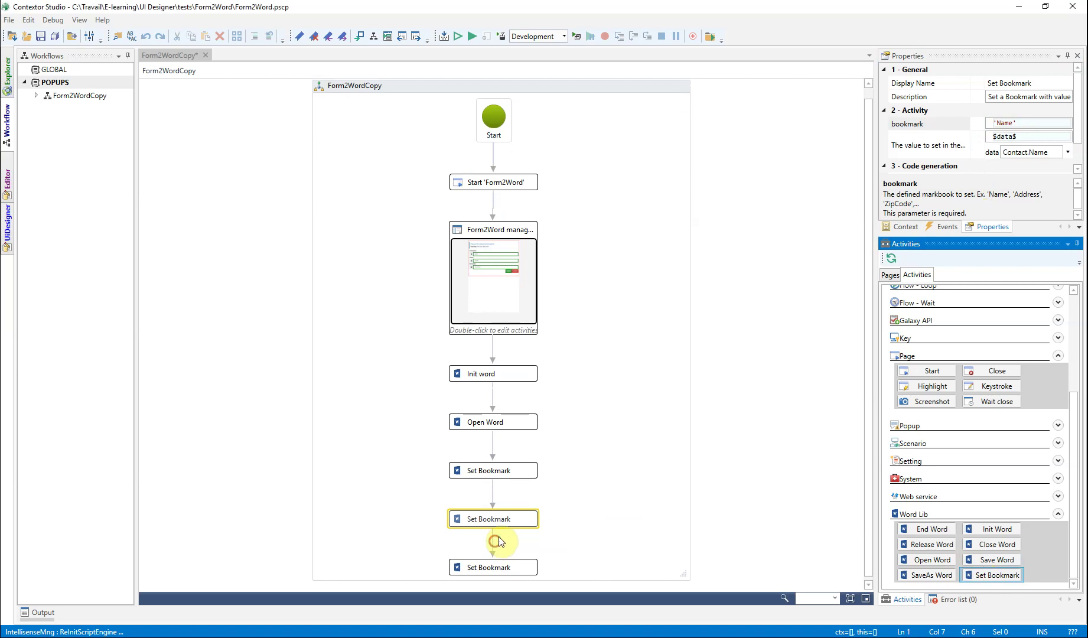
pyautogui.click(1004, 122)
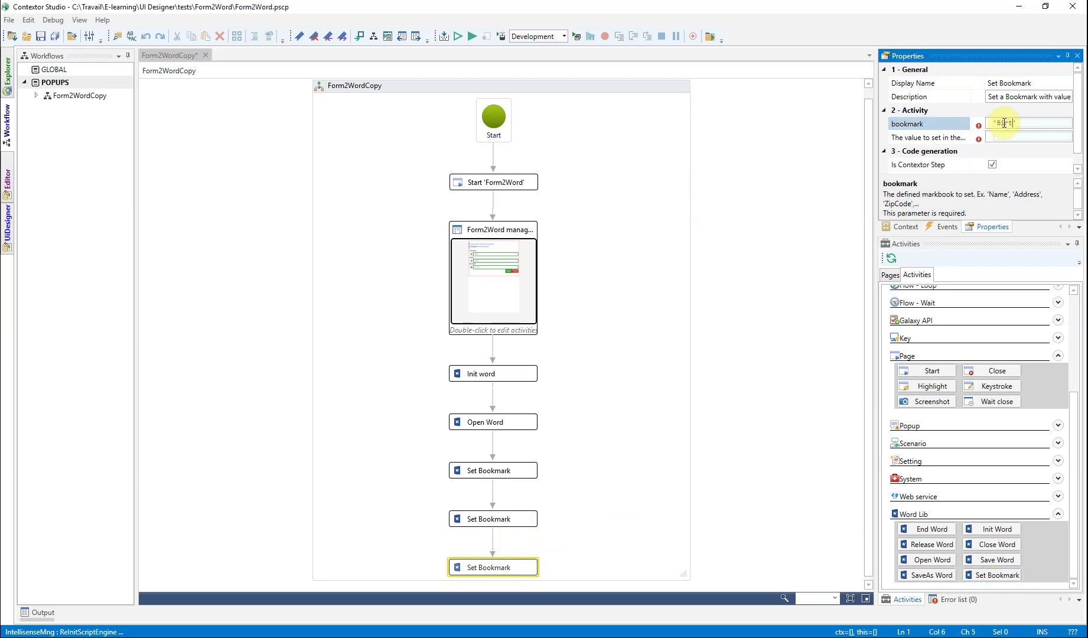
pyautogui.write("'BirthDate")
pyautogui.click(1018, 137)
pyautogui.write('$data$')
pyautogui.click(1063, 151)
pyautogui.click(1023, 170)
# - Add a fourth Set Bookmark step filling 'FirstName2' from Contact.Firstname
pyautogui.moveTo(687, 570); pyautogui.dragTo(683, 587)
pyautogui.moveTo(986, 571); pyautogui.dragTo(488, 563)
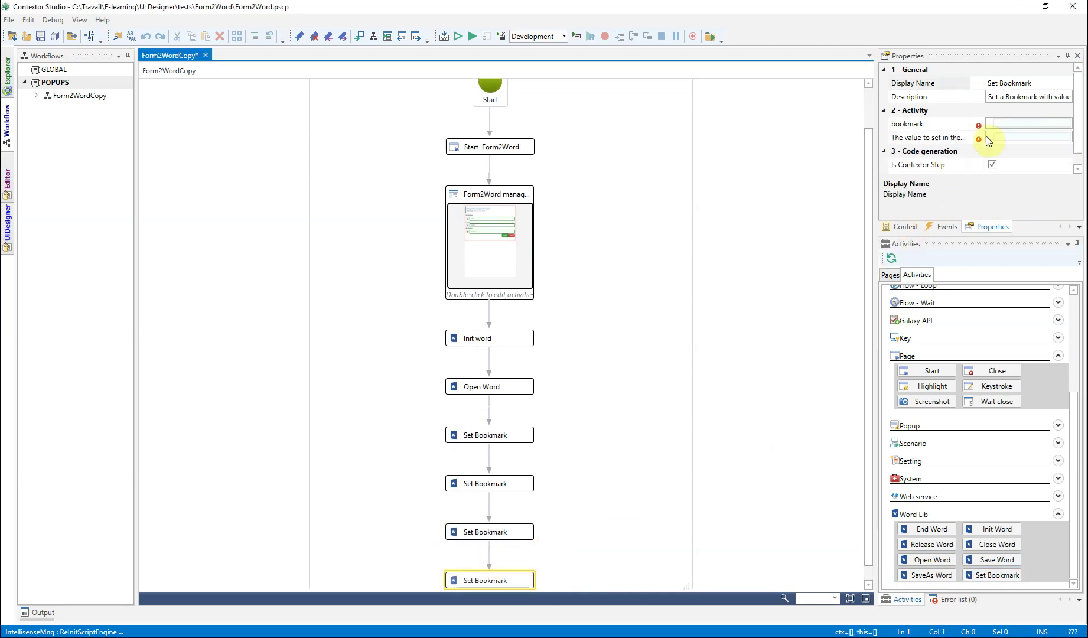
pyautogui.click(1004, 122)
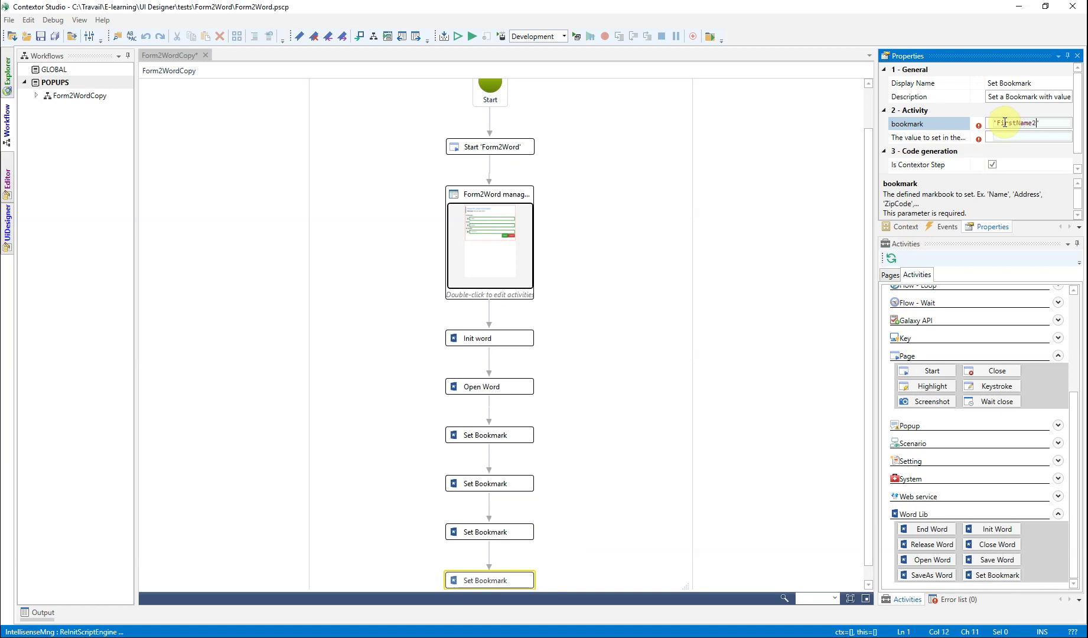
pyautogui.click(1004, 137)
pyautogui.click(1008, 150)
pyautogui.click(1040, 152)
pyautogui.click(1015, 163)
# - Save Form2WordCopy with Ctrl+S and build, confirming 0 errors and 0 warnings in Output
pyautogui.scroll(-1, 611, 520)
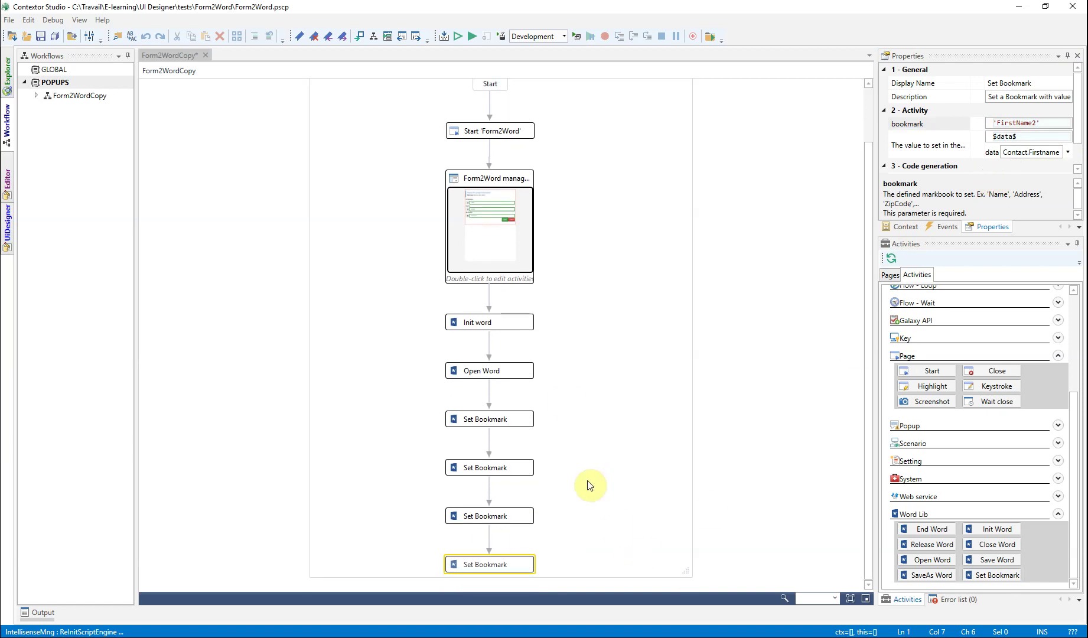
pyautogui.scroll(3, 301, 213)
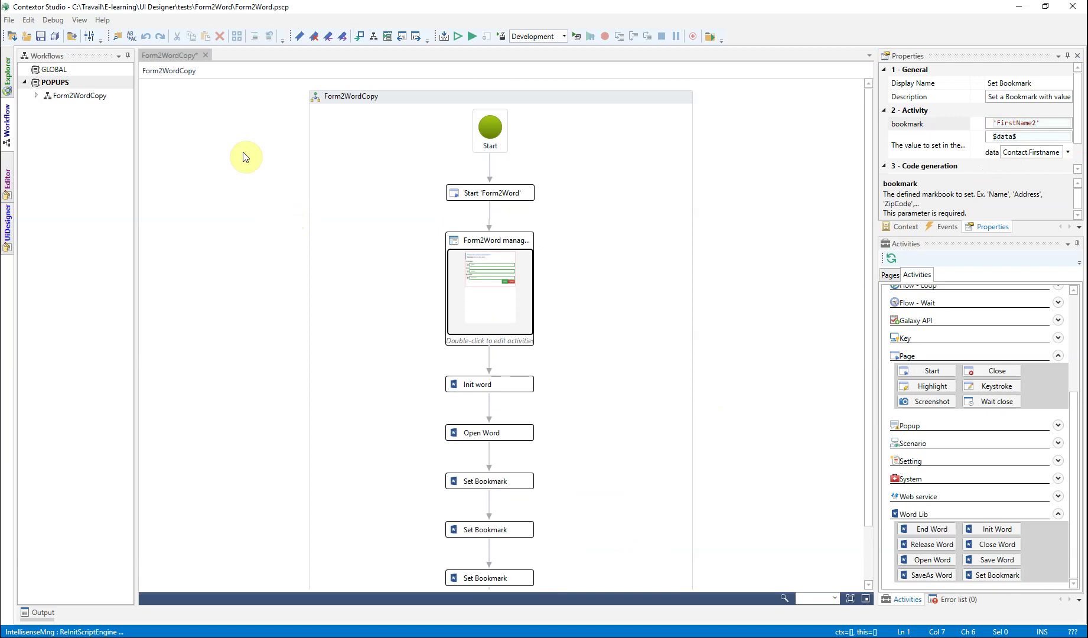
pyautogui.hotkey('ctrl', 's')
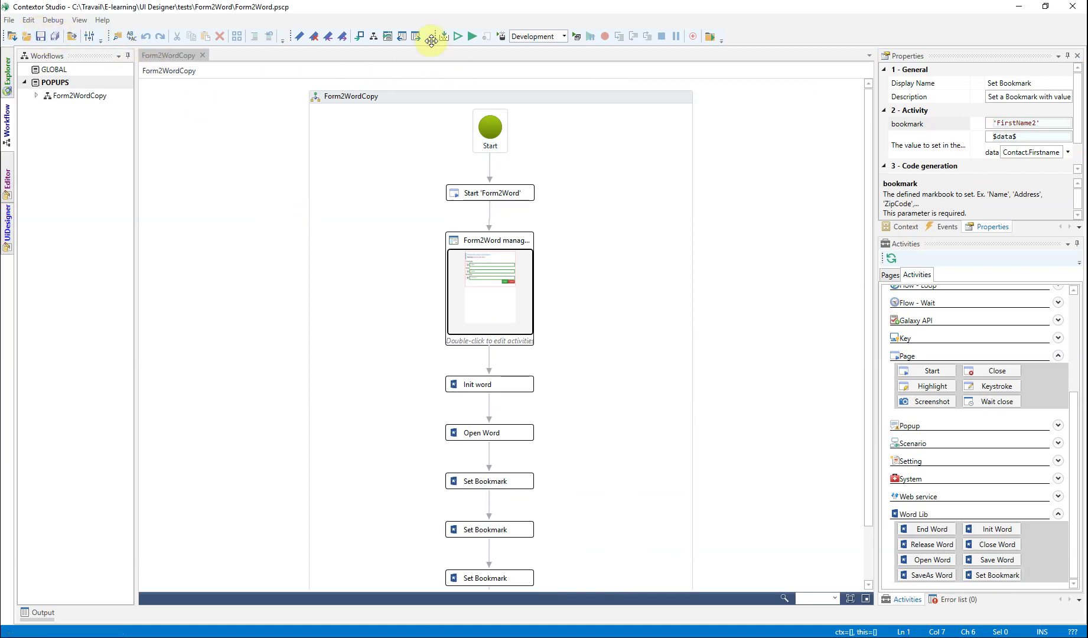
pyautogui.click(447, 37)
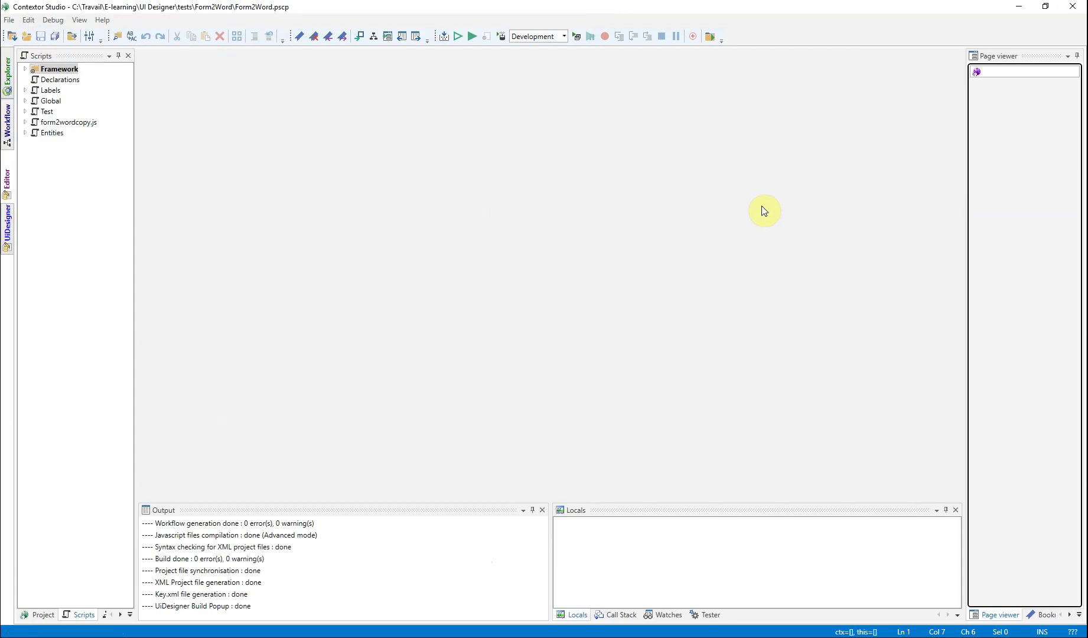
pyautogui.click(332, 523)
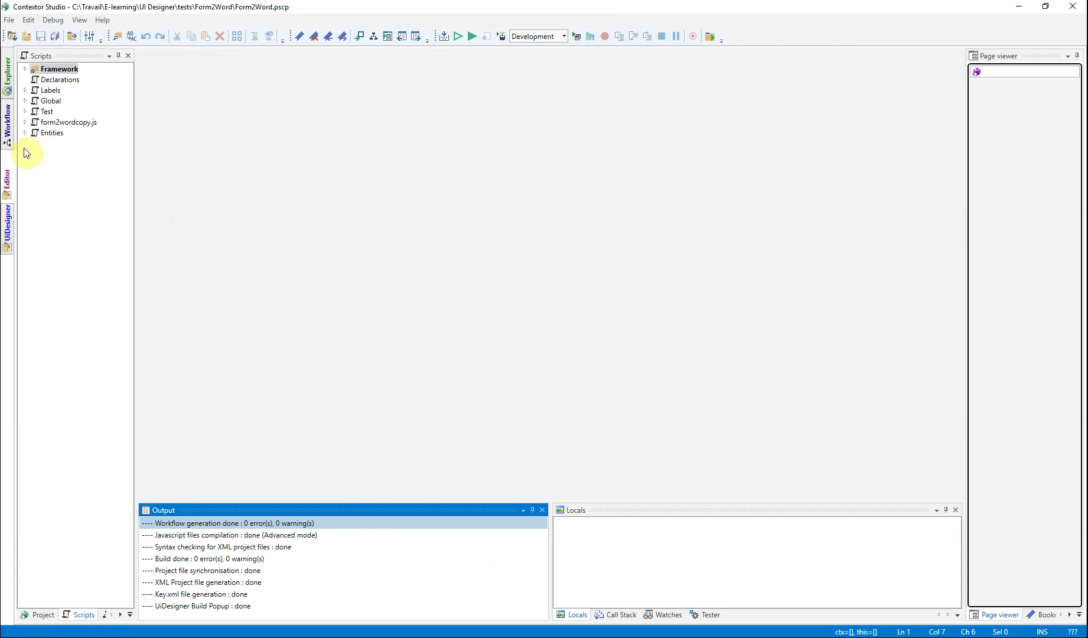
# - Run the project and launch Test Form2WordCopy from the Contextor tray icon
pyautogui.click(471, 37)
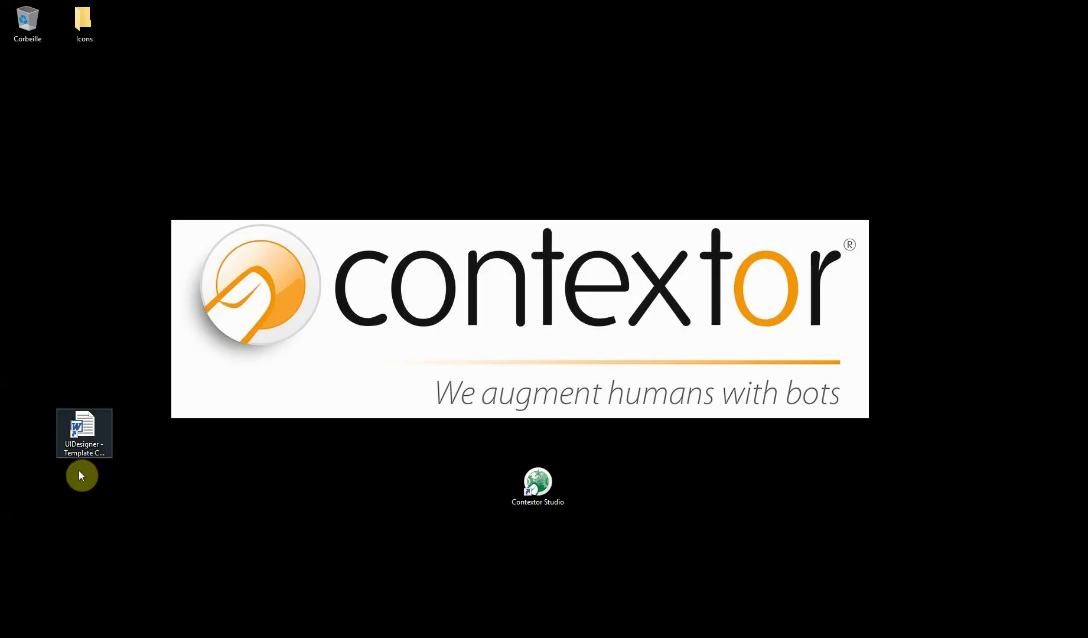
pyautogui.click(1, 551)
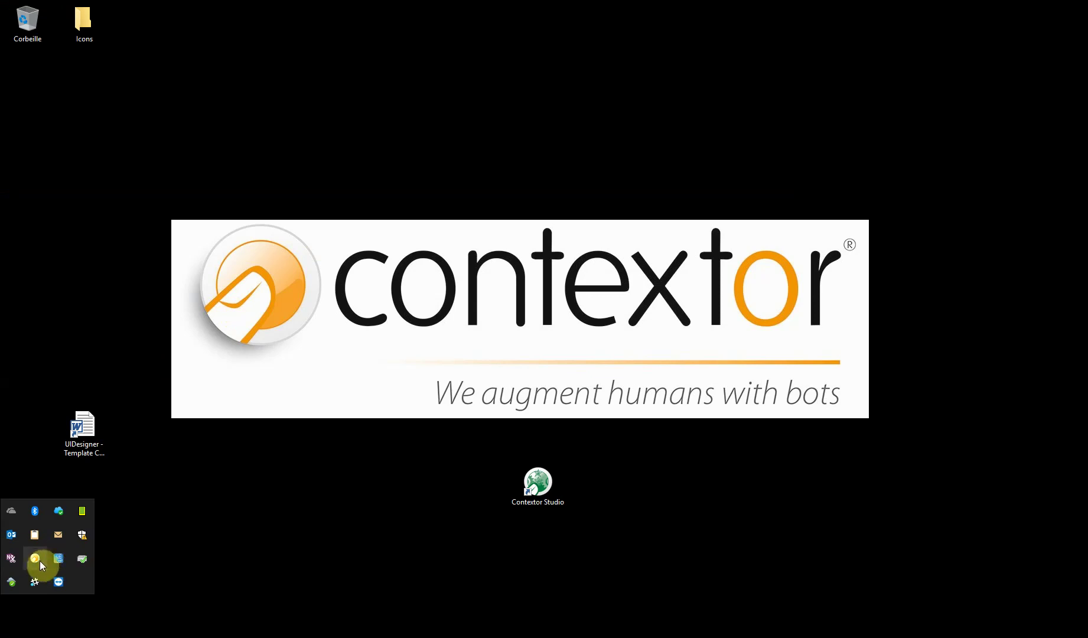
pyautogui.rightClick(34, 558)
pyautogui.click(144, 548)
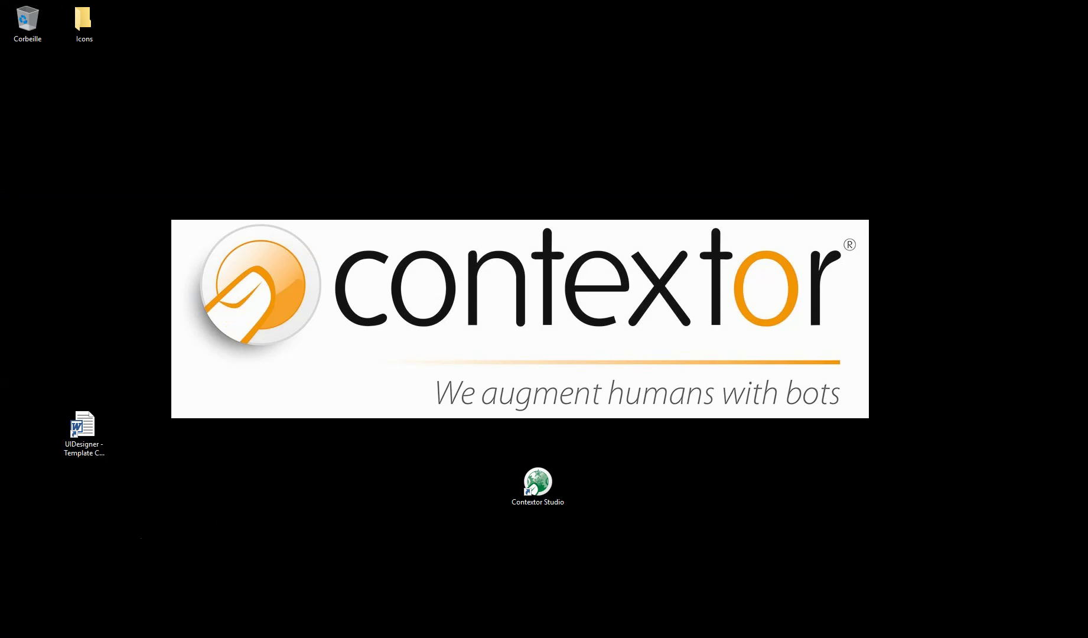
# - Fill in the contact's first name, surname and birth date in the popup and save
pyautogui.click(461, 146)
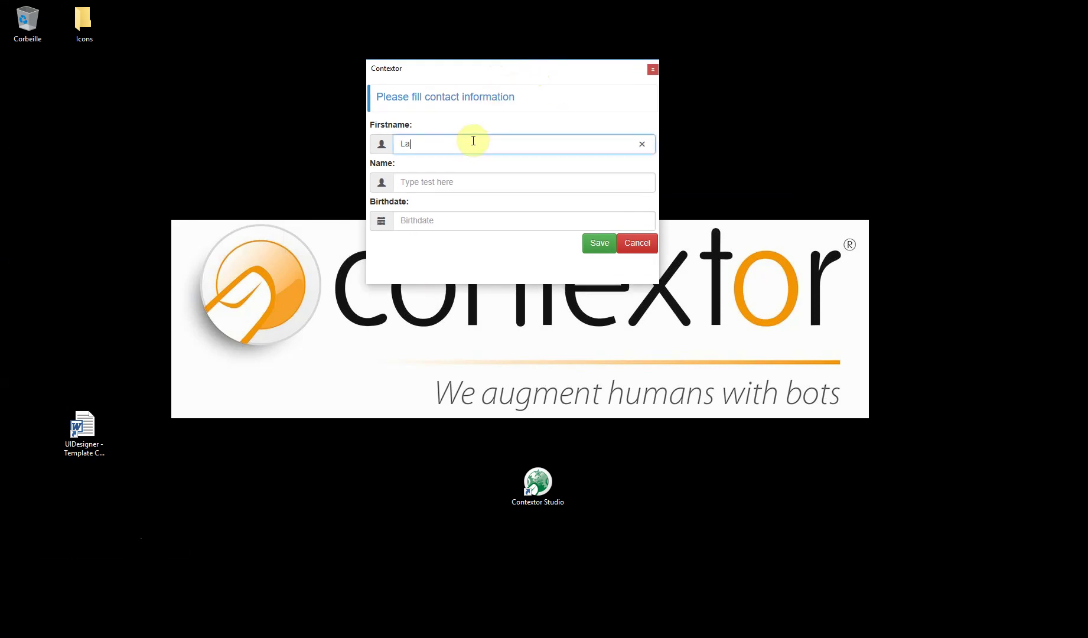
pyautogui.press('Tab')
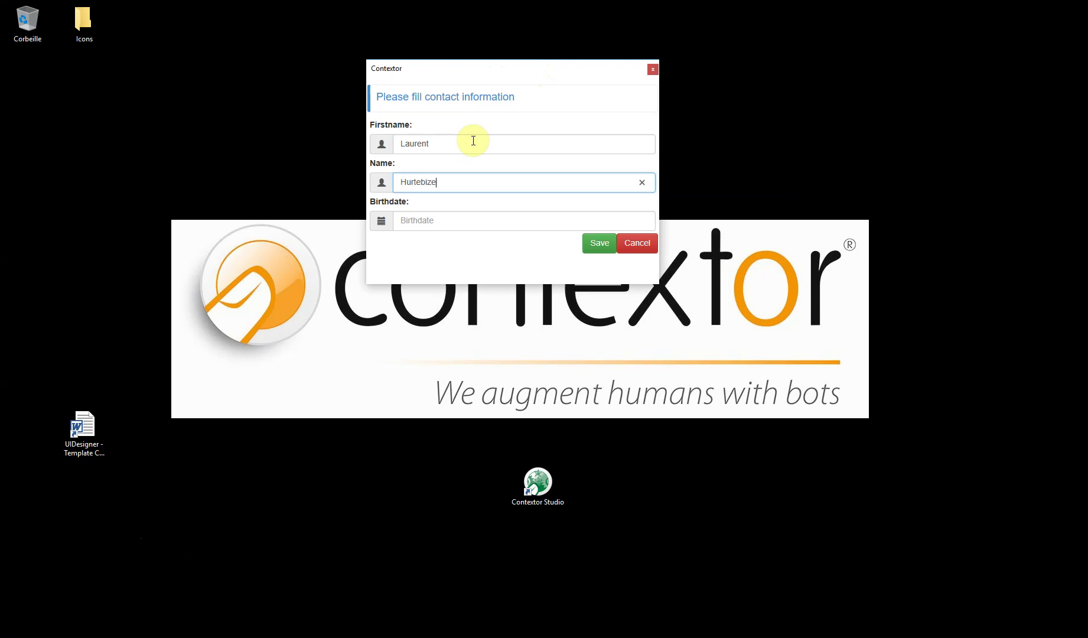
pyautogui.press('Tab')
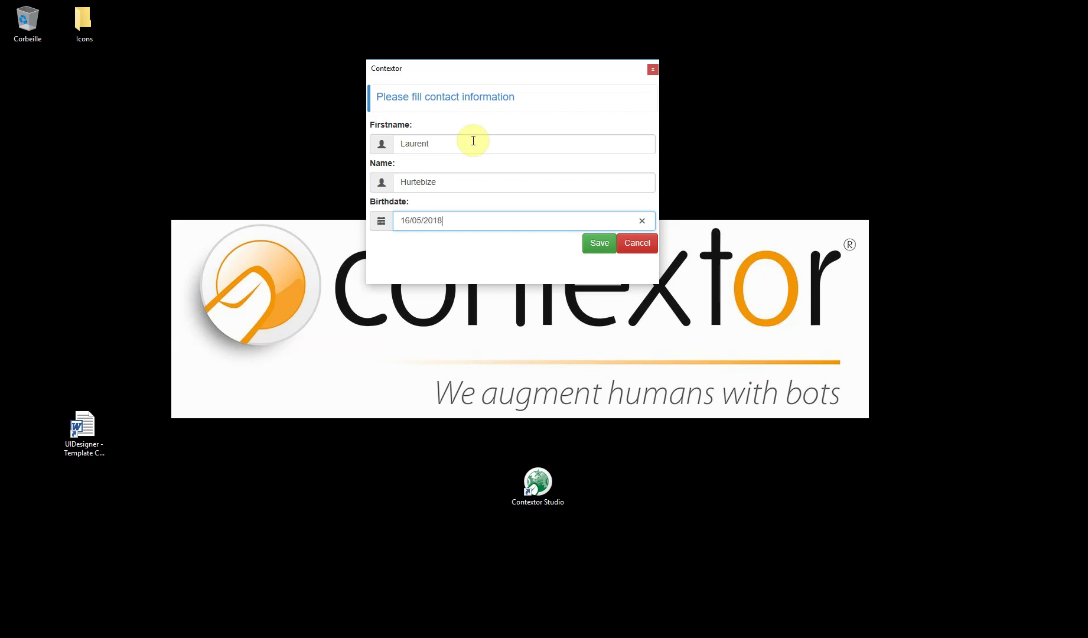
pyautogui.click(600, 243)
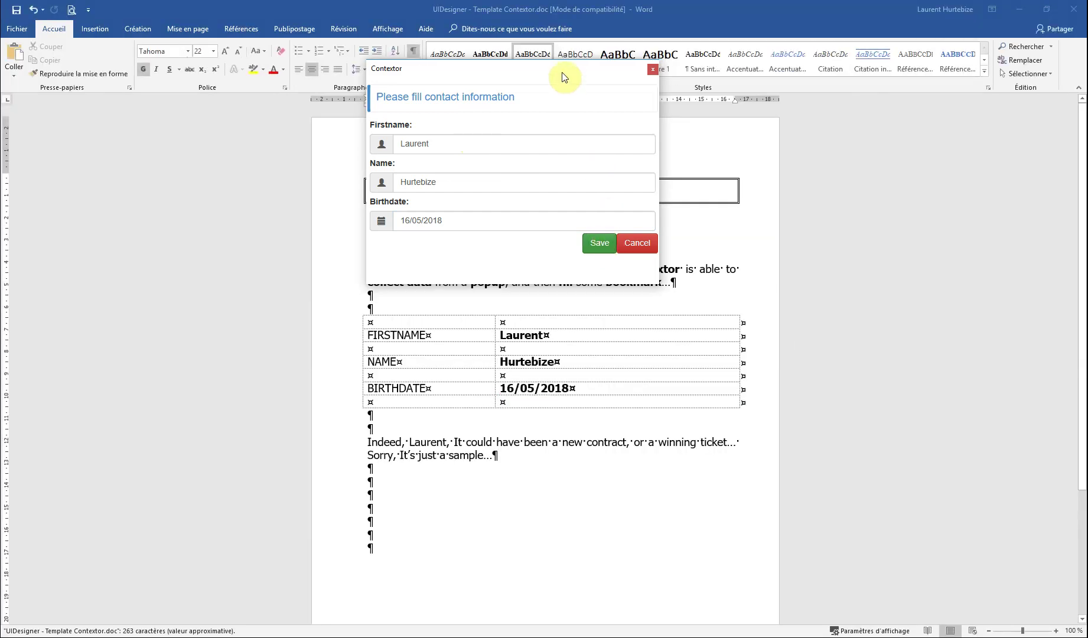
# - Move the contact popup aside and check the first name filled in Word's closing sentence (FirstName2)
pyautogui.moveTo(563, 76); pyautogui.dragTo(231, 141)
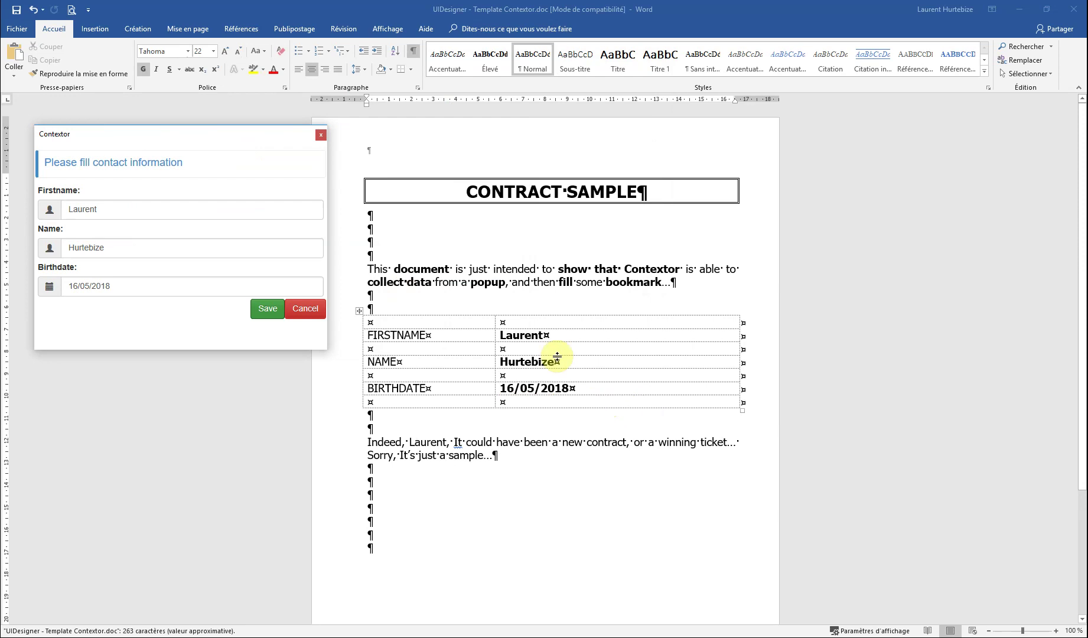
pyautogui.doubleClick(427, 443)
pyautogui.click(518, 492)
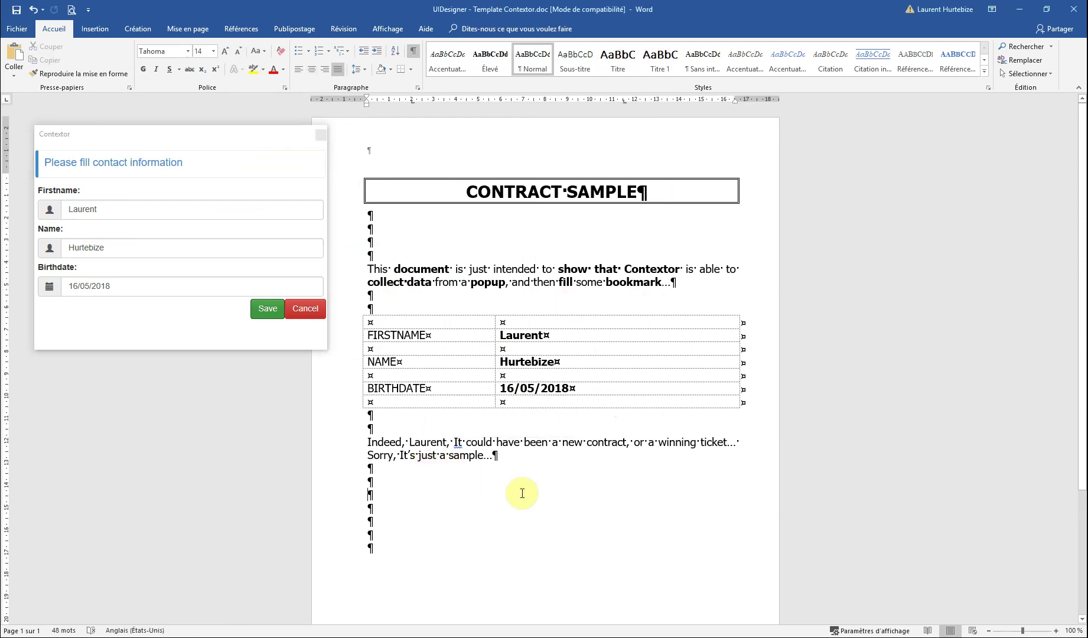